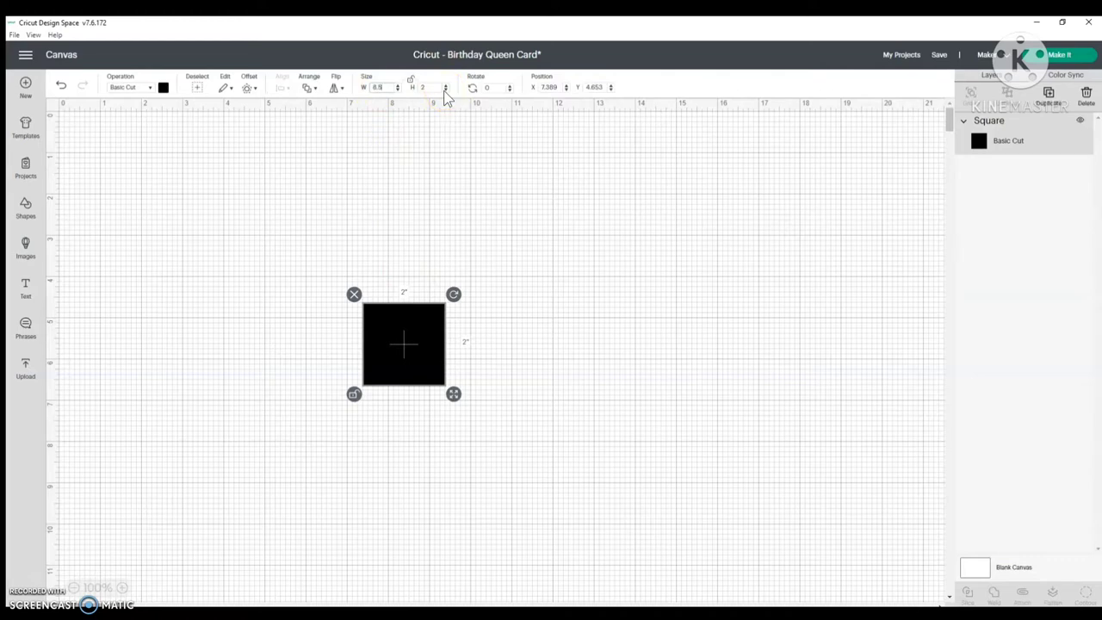
Resize the square to 8.5 in wide by 5.5 in high and move it up and left on the canvas.
{"action": "key", "text": "Tab"}
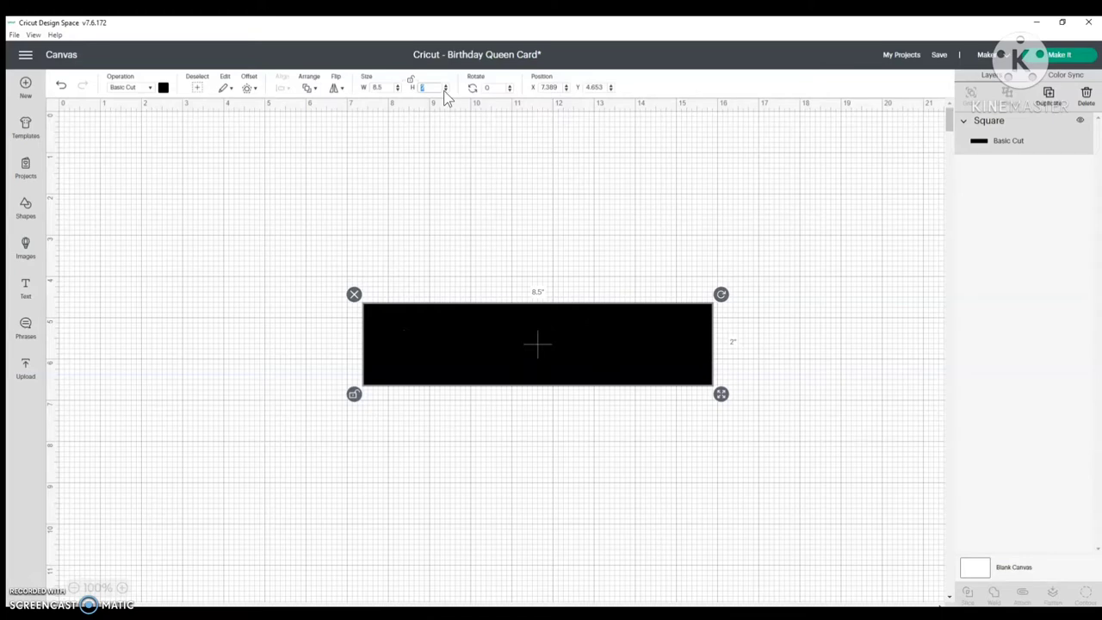
{"action": "key", "text": "Return"}
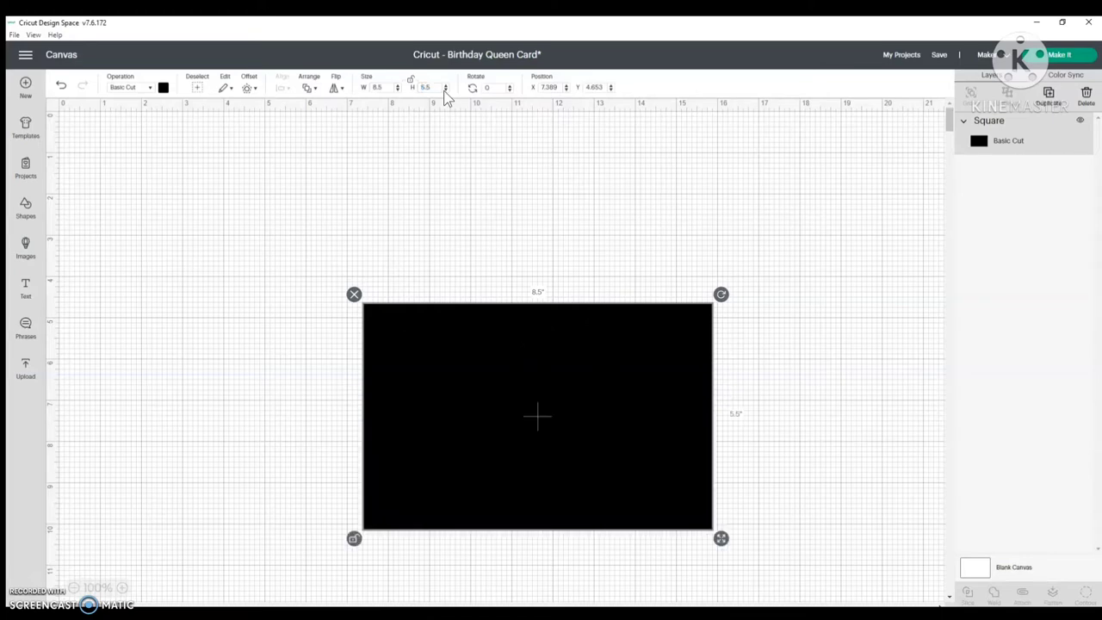
{"action": "left_click_drag", "start_coordinate": [647, 401], "coordinate": [551, 281]}
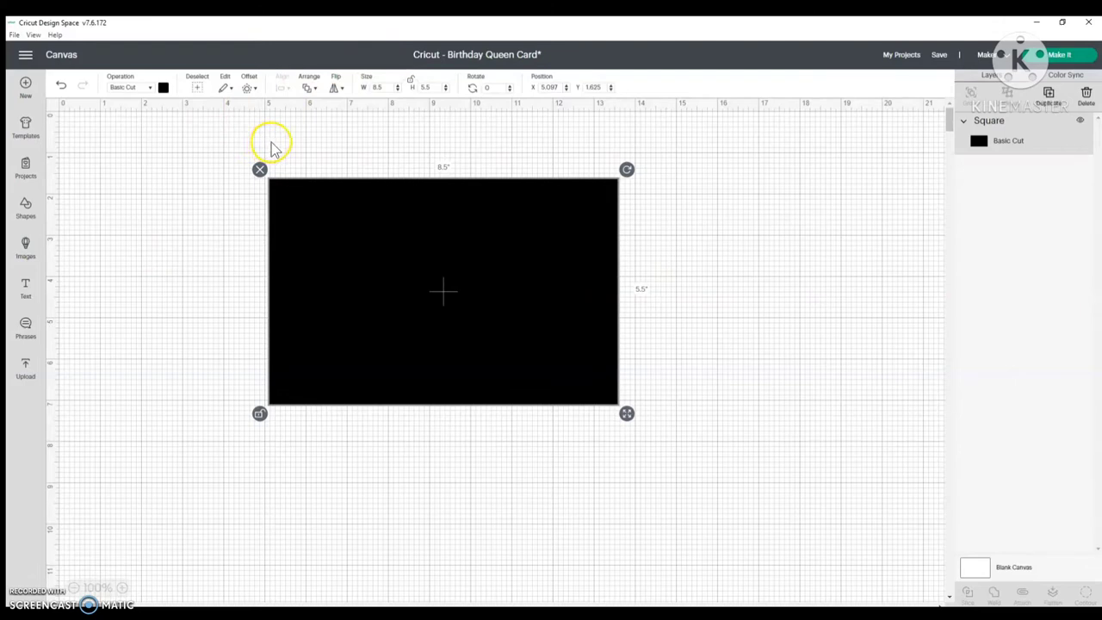
Insert a score line, set its height to 5.5 in, and place it near the middle of the black rectangle.
{"action": "left_click", "coordinate": [25, 209]}
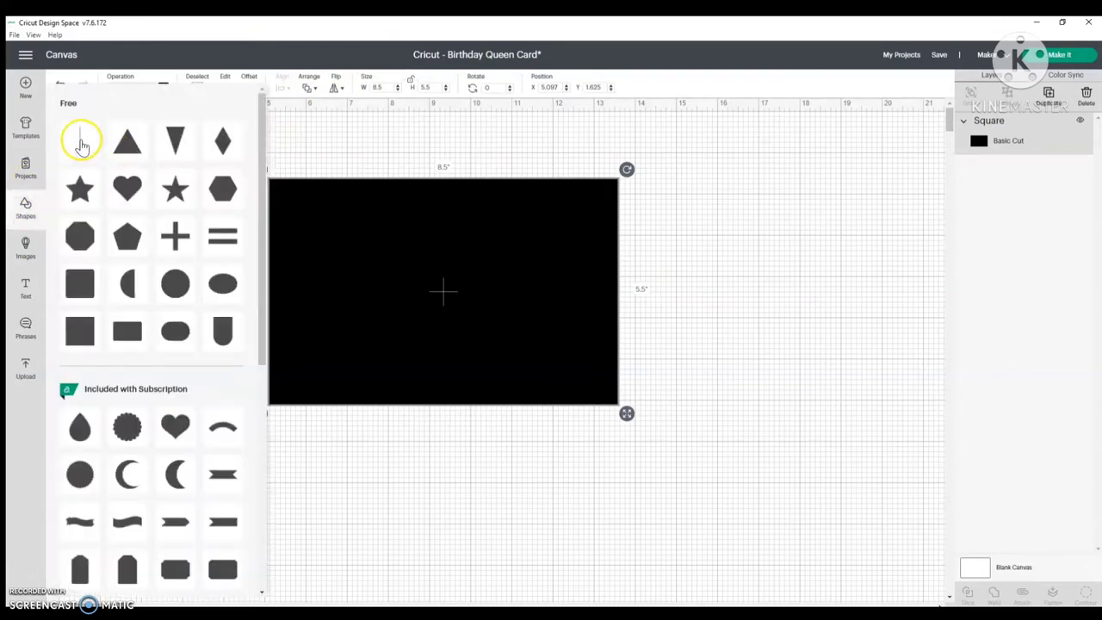
{"action": "left_click", "coordinate": [81, 140]}
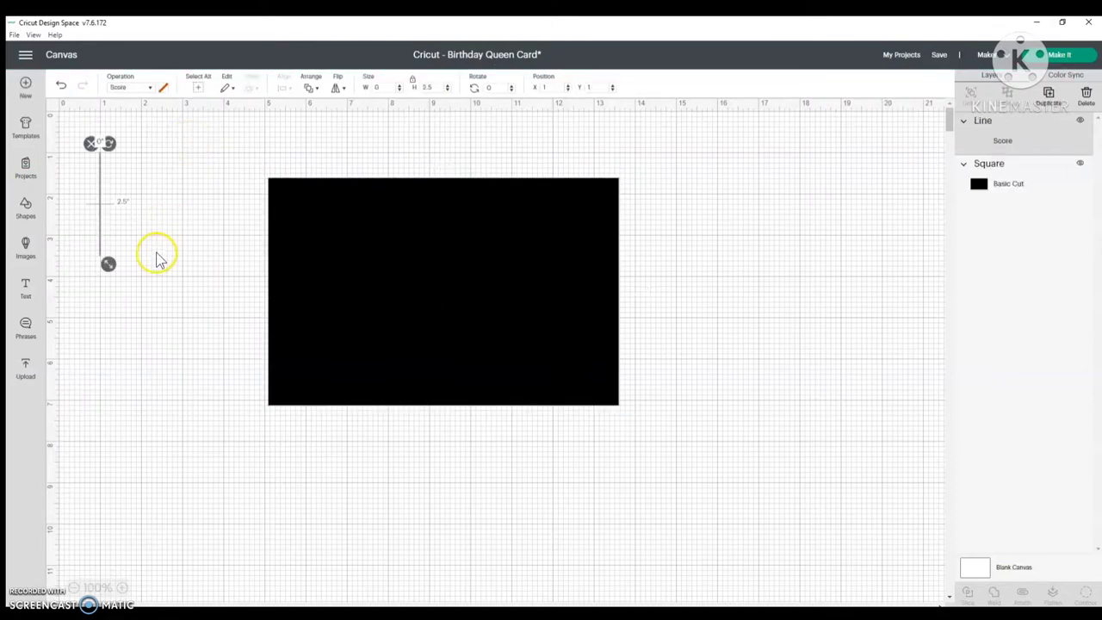
{"action": "left_click", "coordinate": [427, 87]}
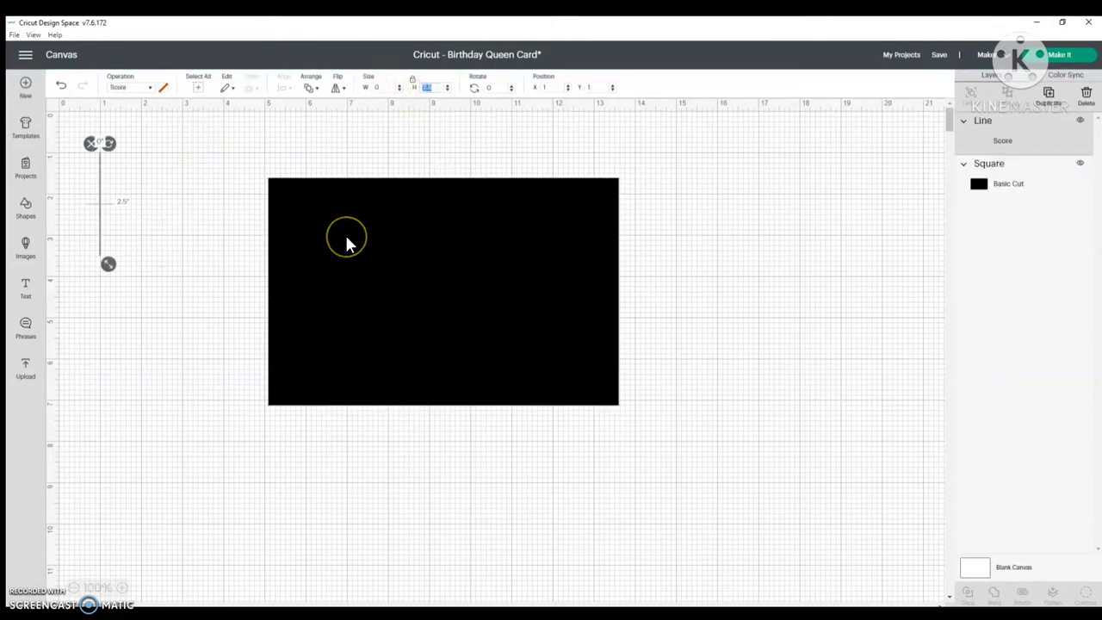
{"action": "type", "text": "5.5"}
{"action": "key", "text": "Return"}
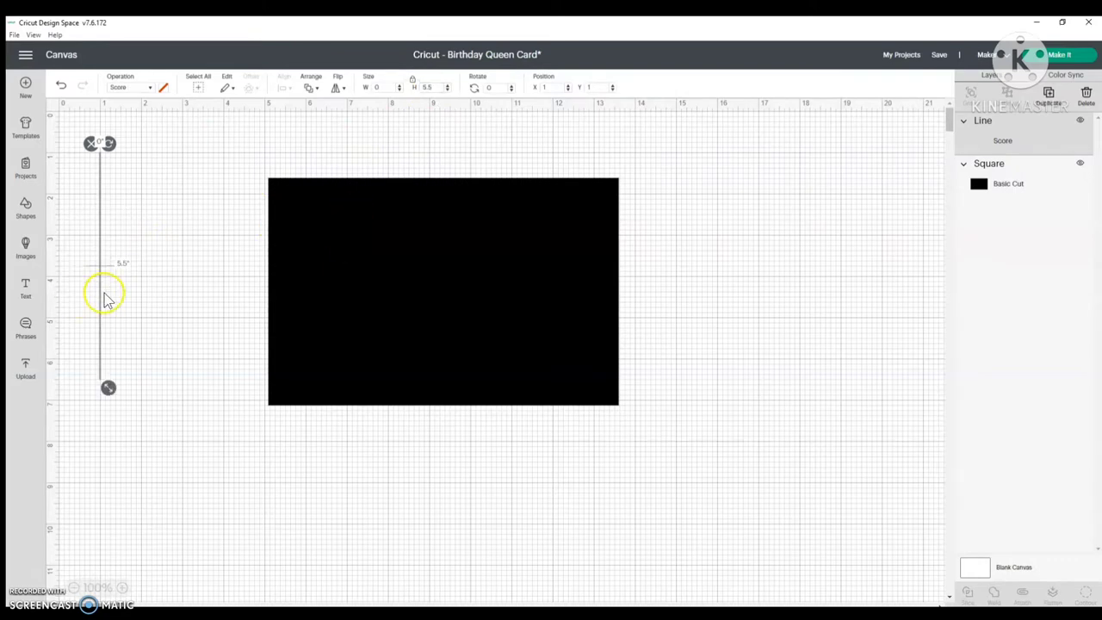
{"action": "left_click_drag", "start_coordinate": [104, 299], "coordinate": [450, 324]}
Center the score line horizontally on the rectangle, align their tops, and attach the two together.
{"action": "left_click_drag", "start_coordinate": [635, 430], "coordinate": [266, 110]}
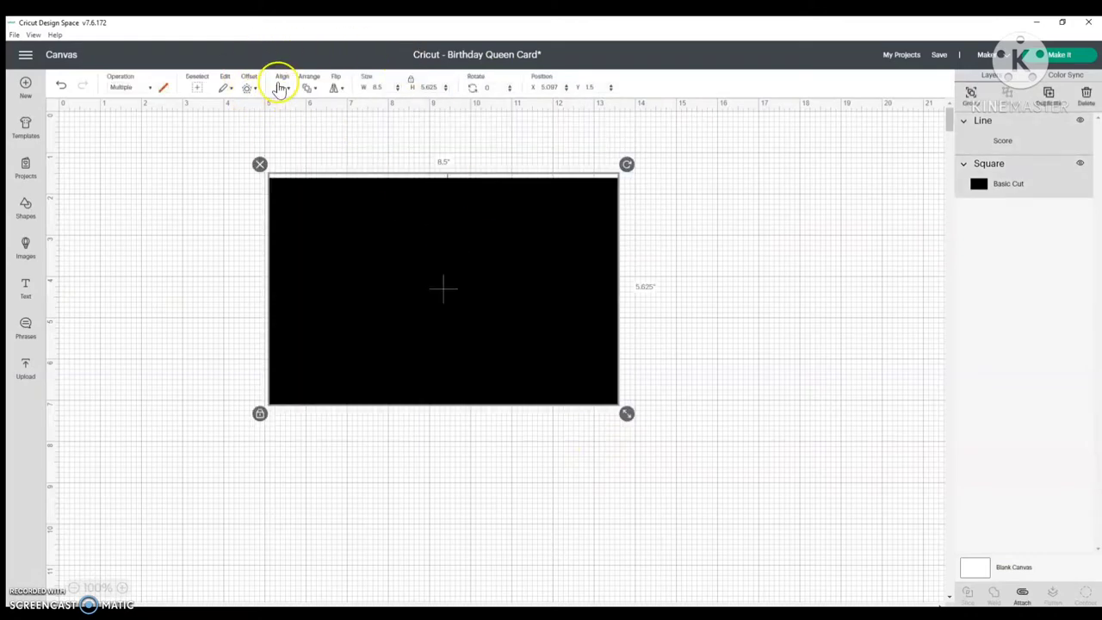
{"action": "left_click", "coordinate": [280, 89]}
{"action": "left_click", "coordinate": [296, 135]}
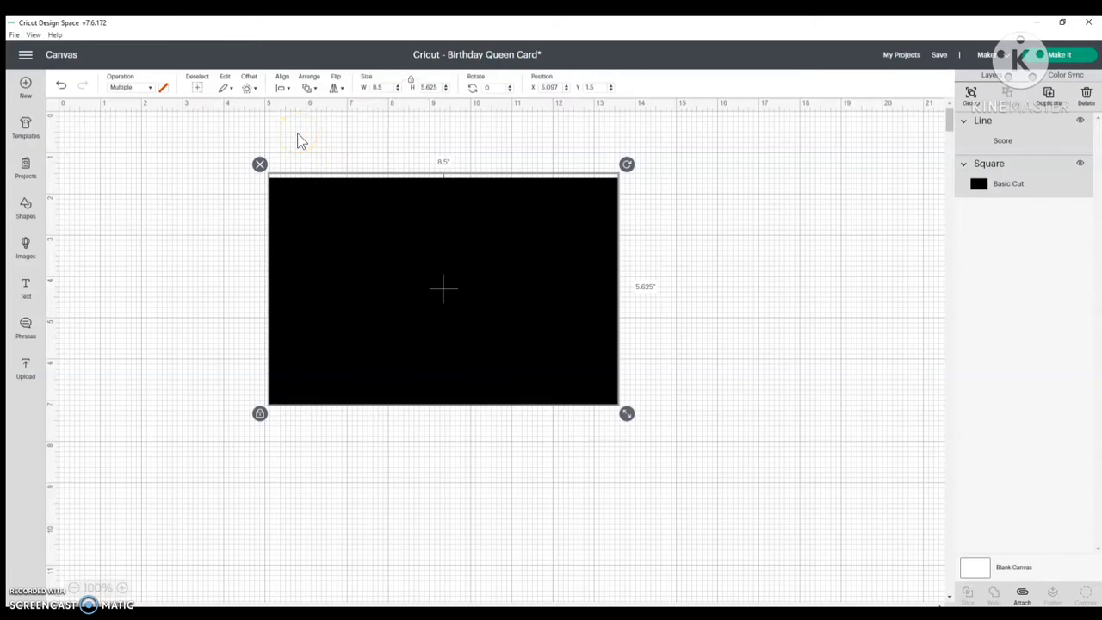
{"action": "left_click", "coordinate": [281, 87]}
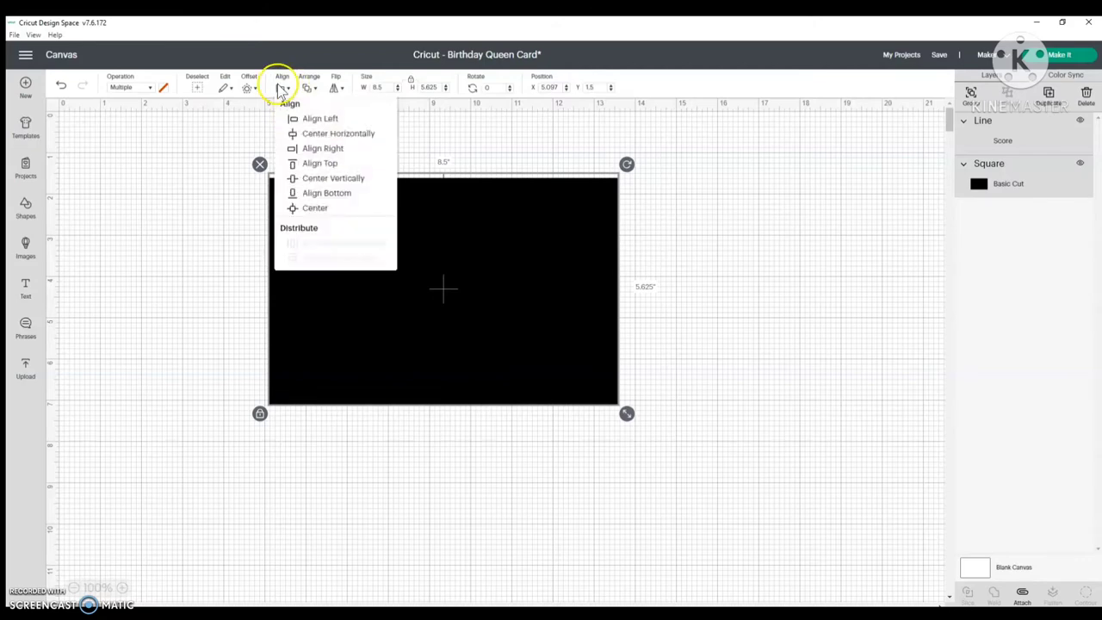
{"action": "left_click", "coordinate": [296, 162]}
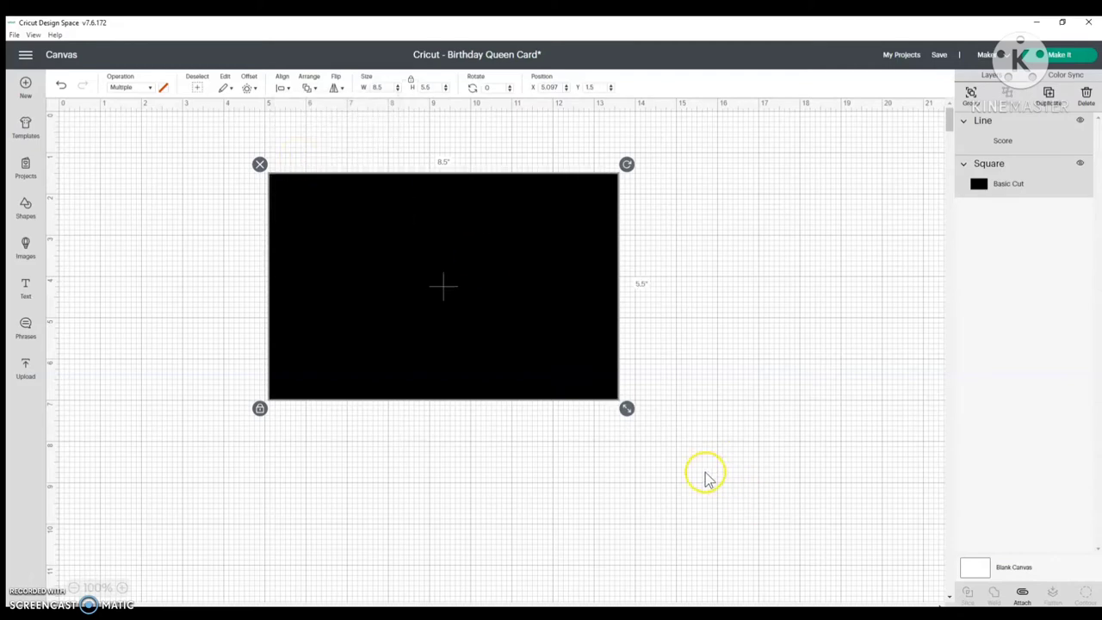
{"action": "left_click_drag", "start_coordinate": [706, 475], "coordinate": [153, 167]}
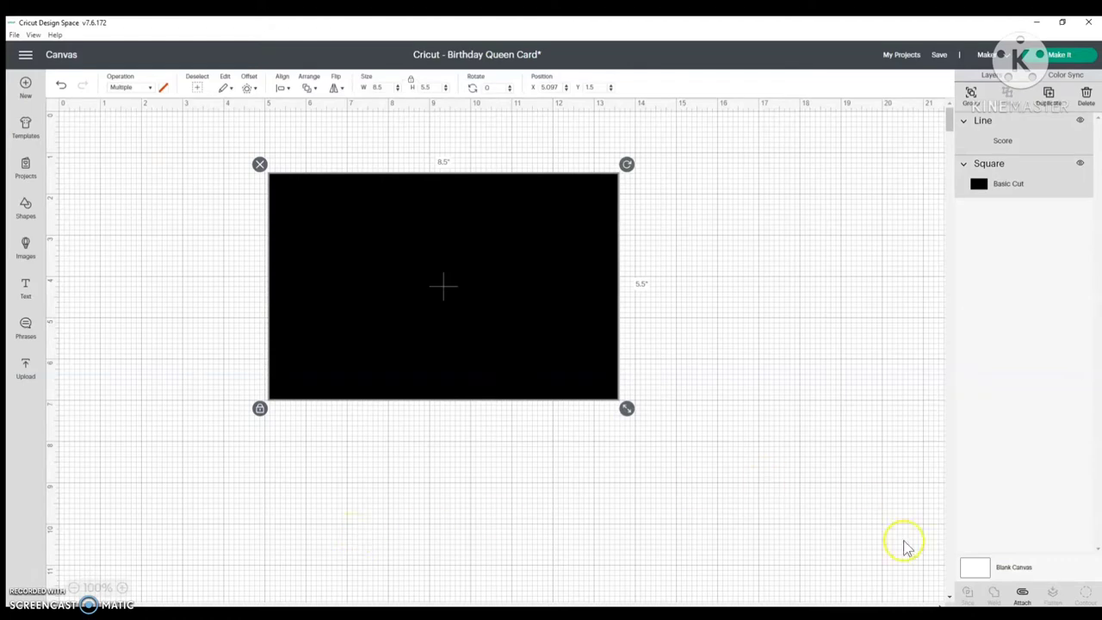
{"action": "left_click", "coordinate": [1022, 594]}
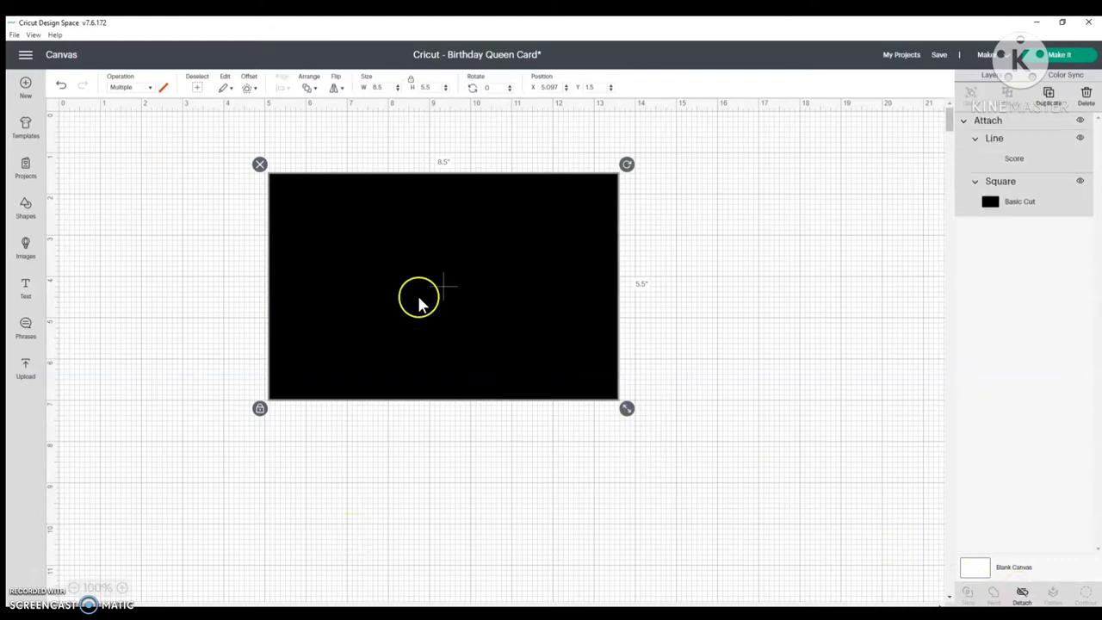
Move the attached card base down and left, and recolor its square layer white.
{"action": "left_click_drag", "start_coordinate": [418, 298], "coordinate": [364, 347]}
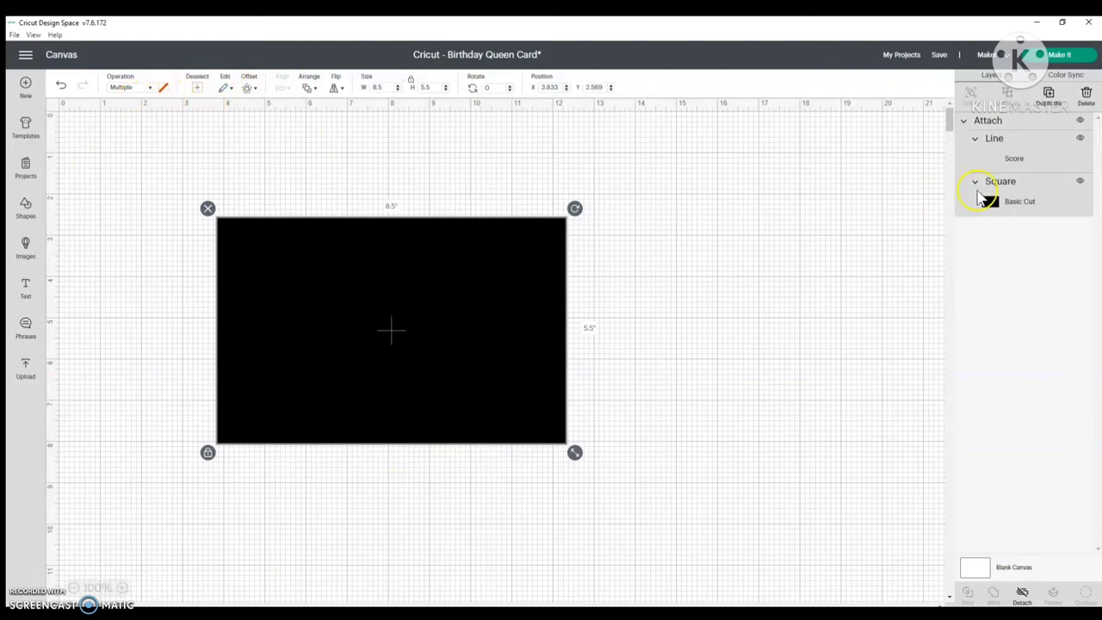
{"action": "left_click", "coordinate": [968, 181]}
{"action": "left_click", "coordinate": [162, 87]}
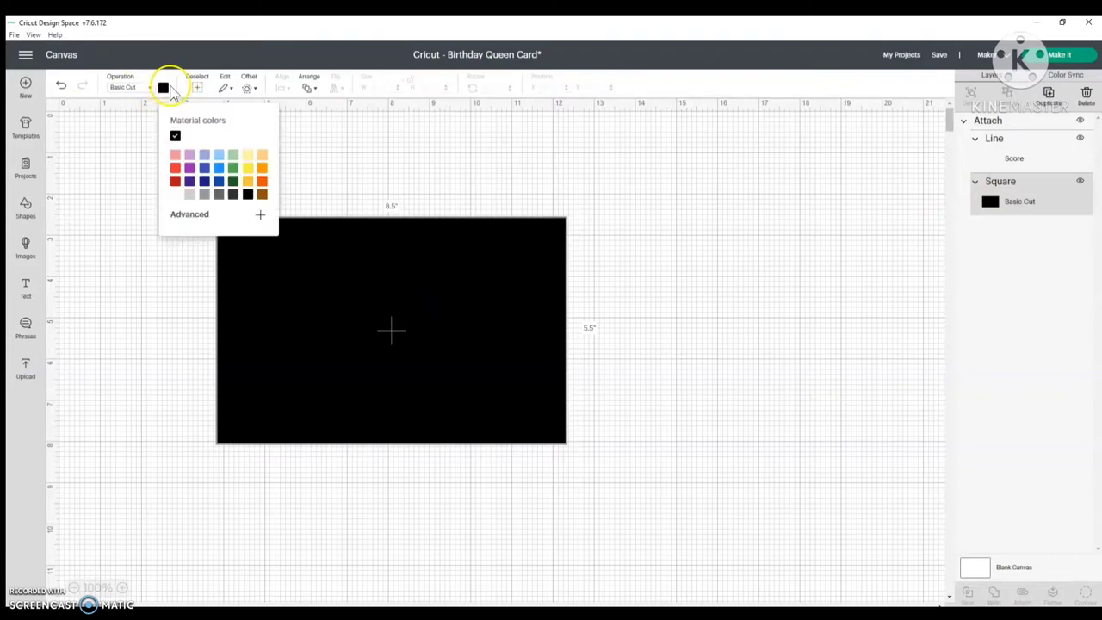
{"action": "left_click", "coordinate": [189, 194]}
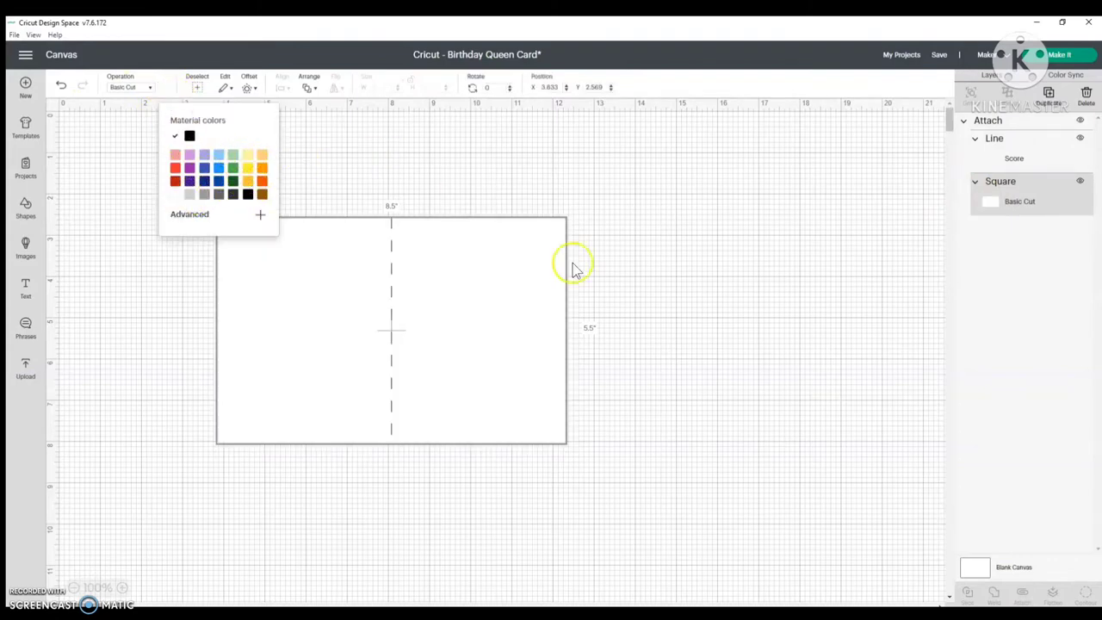
{"action": "left_click", "coordinate": [392, 461]}
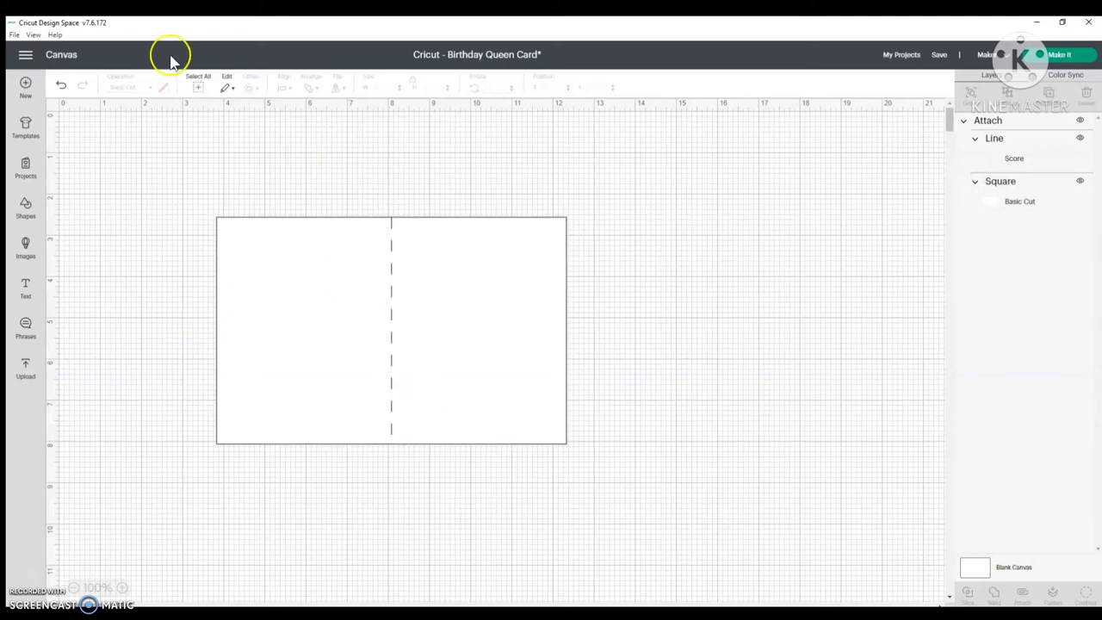
Search the image library for "mothers day" and filter the results to the Phrases project type.
{"action": "left_click", "coordinate": [46, 248]}
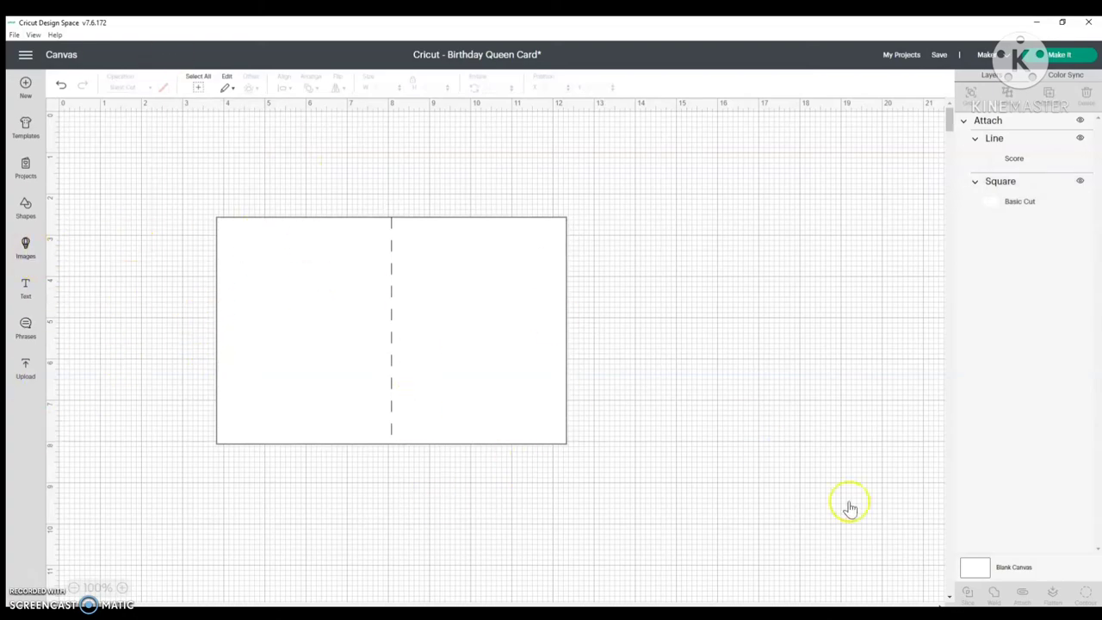
{"action": "left_click", "coordinate": [495, 128]}
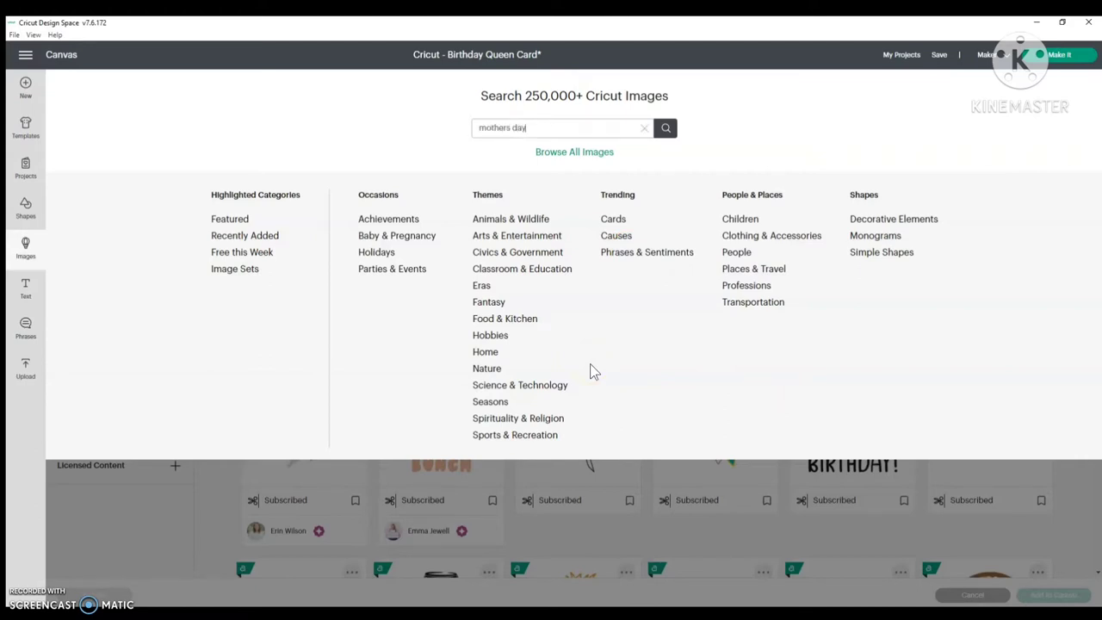
{"action": "left_click", "coordinate": [666, 128]}
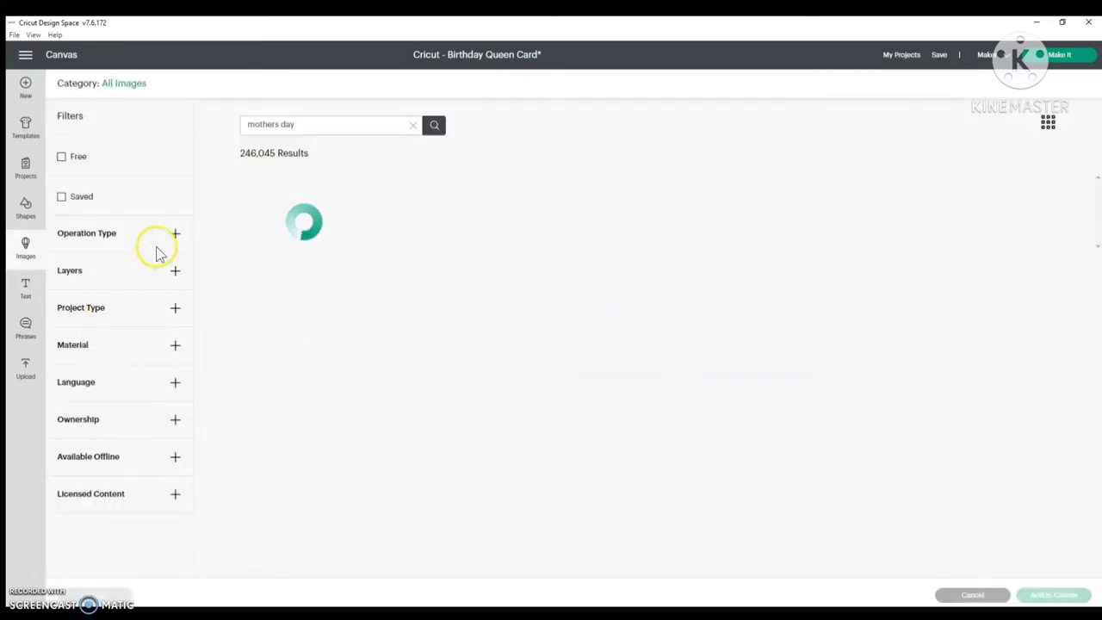
{"action": "left_click", "coordinate": [175, 234]}
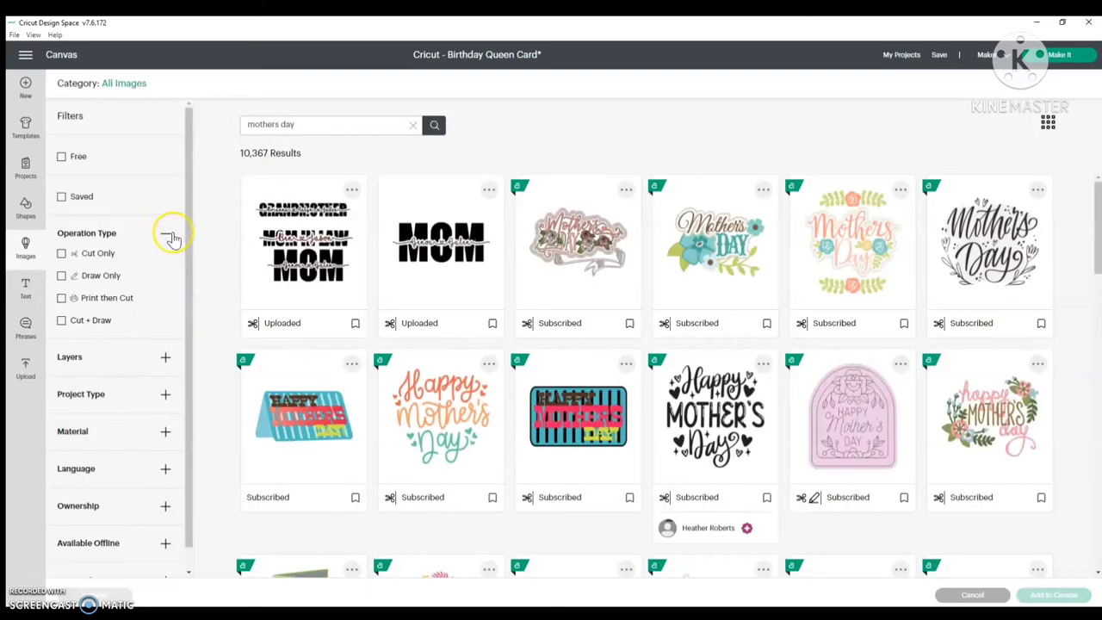
{"action": "left_click", "coordinate": [165, 393]}
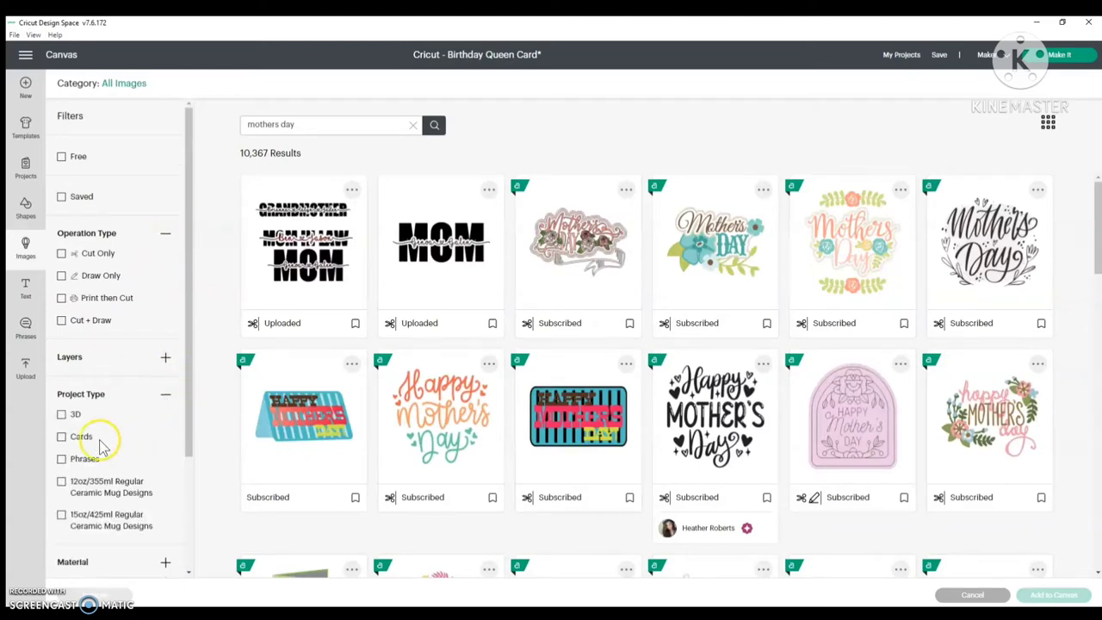
{"action": "left_click", "coordinate": [62, 459]}
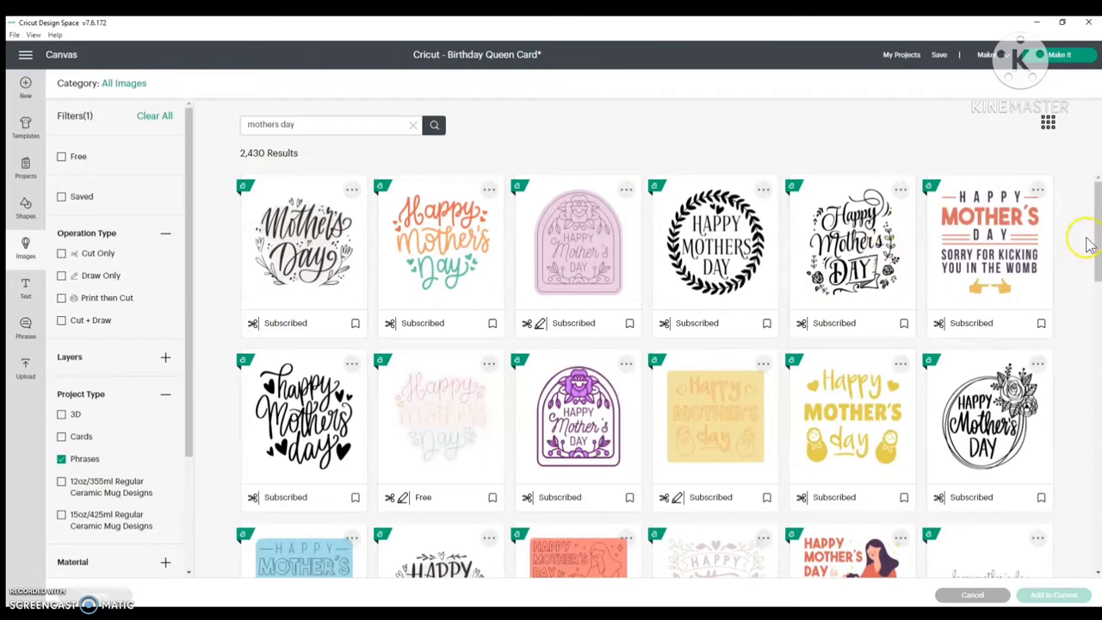
Add the black "Happy Mother's Day" image with the double-ring frame and roses to the canvas.
{"action": "left_click_drag", "start_coordinate": [1096, 222], "coordinate": [1095, 256]}
{"action": "left_click", "coordinate": [1015, 258]}
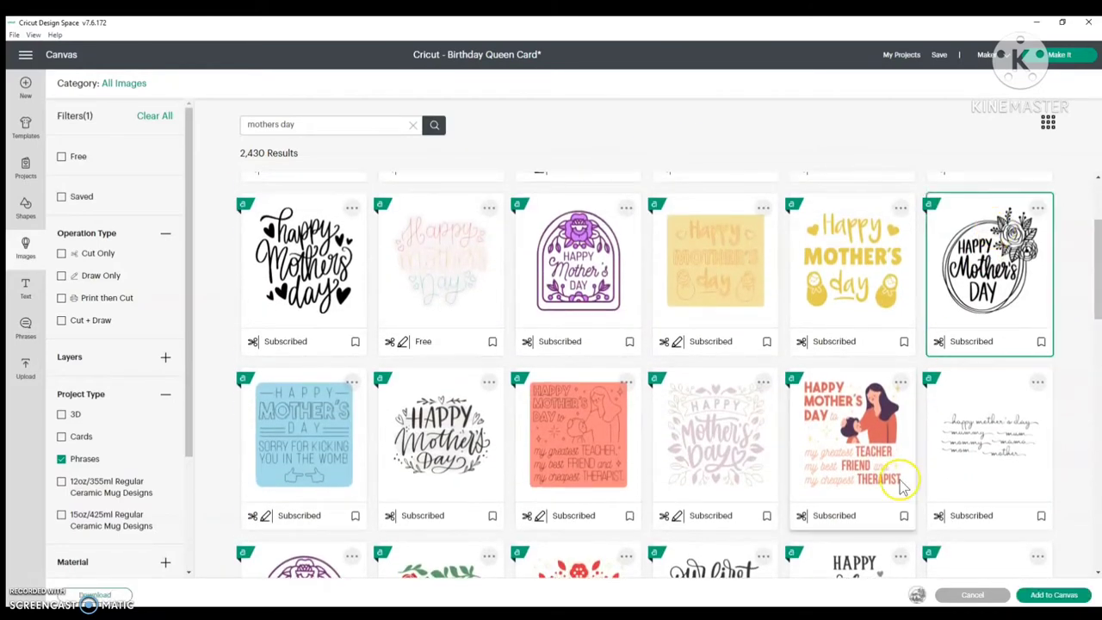
{"action": "left_click", "coordinate": [1055, 595]}
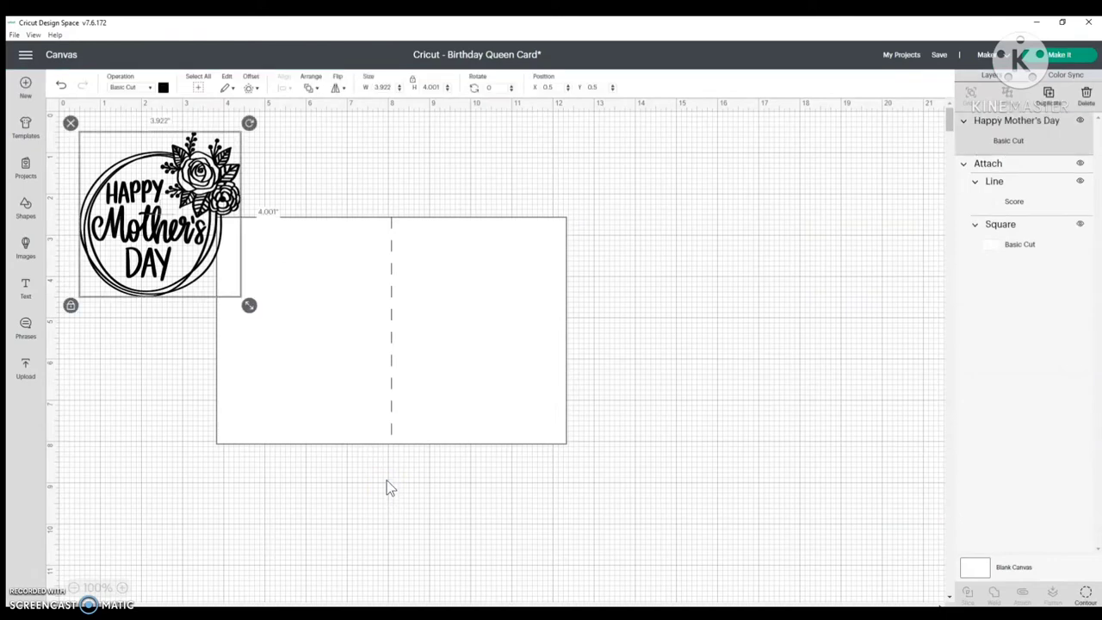
Move the Happy Mother's Day image onto the front half of the card, right of the score line.
{"action": "left_click", "coordinate": [164, 271]}
{"action": "left_click_drag", "start_coordinate": [155, 271], "coordinate": [472, 358]}
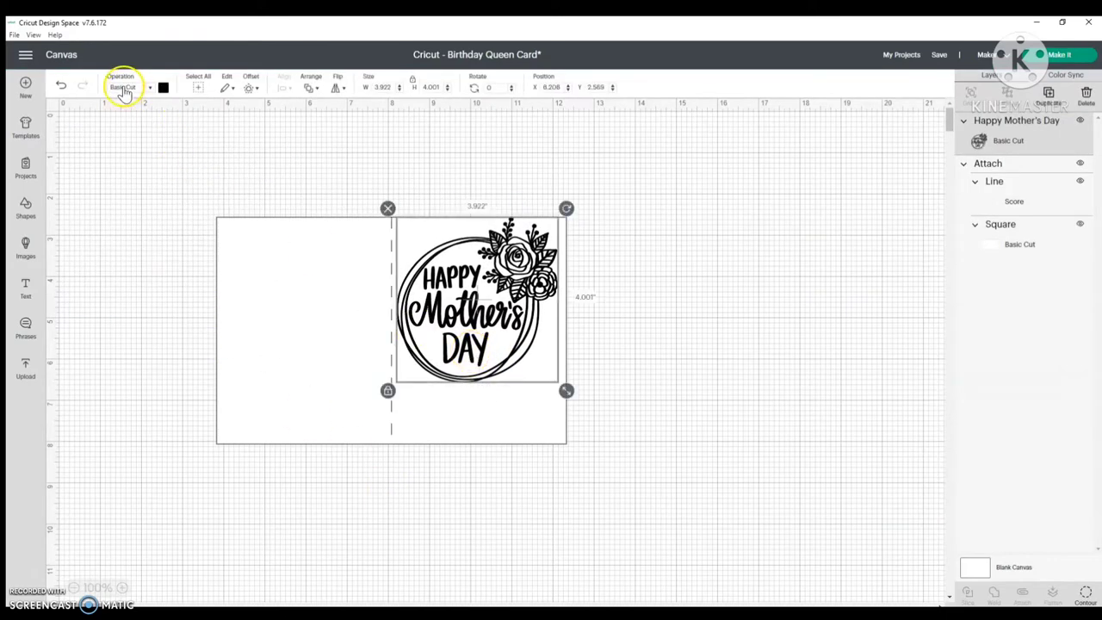
{"action": "left_click_drag", "start_coordinate": [461, 328], "coordinate": [467, 362]}
{"action": "left_click", "coordinate": [671, 396]}
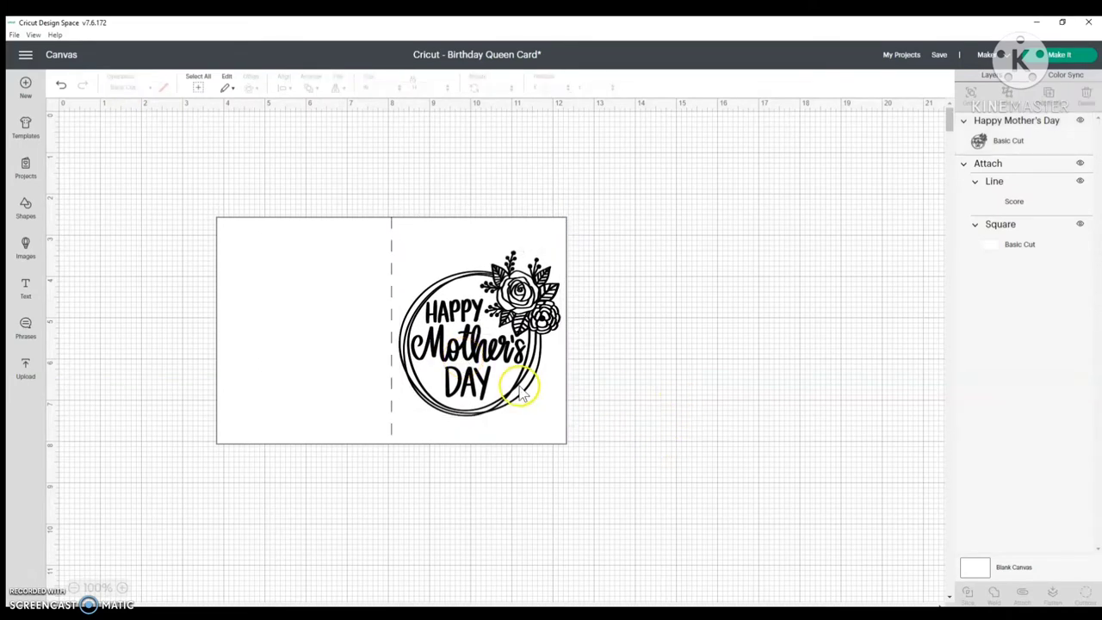
{"action": "left_click_drag", "start_coordinate": [520, 393], "coordinate": [521, 365]}
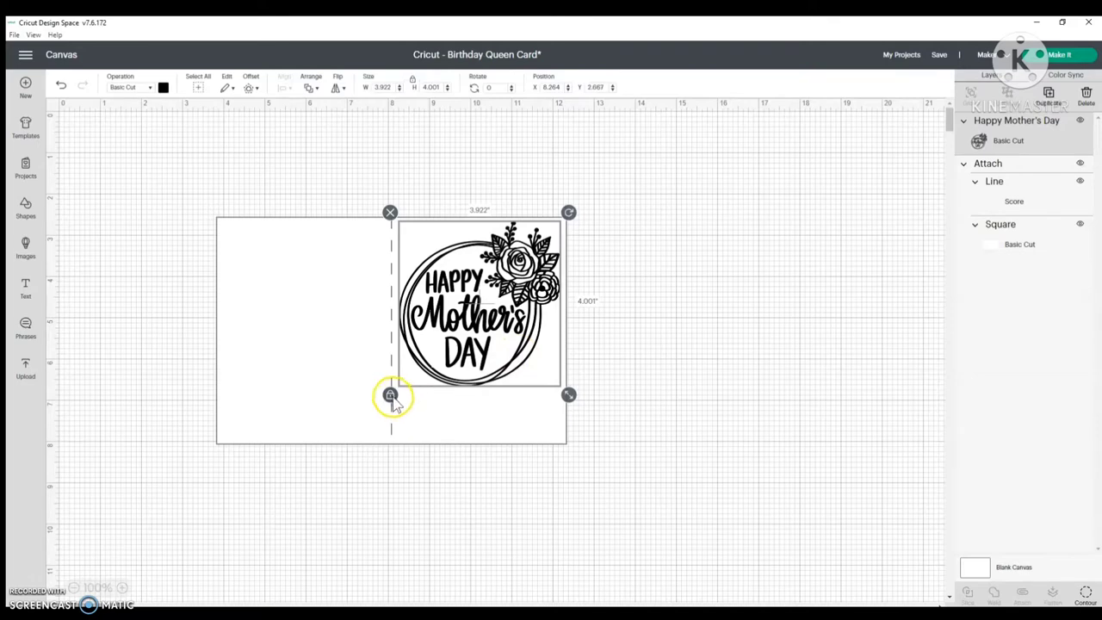
Unlock the image's proportions, stretch it to about 3.63 by 4.626 in, and reposition it within the card front.
{"action": "left_click", "coordinate": [390, 396]}
{"action": "left_click_drag", "start_coordinate": [567, 396], "coordinate": [559, 421]}
{"action": "left_click", "coordinate": [643, 426]}
{"action": "left_click", "coordinate": [497, 385]}
{"action": "left_click_drag", "start_coordinate": [502, 381], "coordinate": [507, 395]}
{"action": "left_click", "coordinate": [628, 459]}
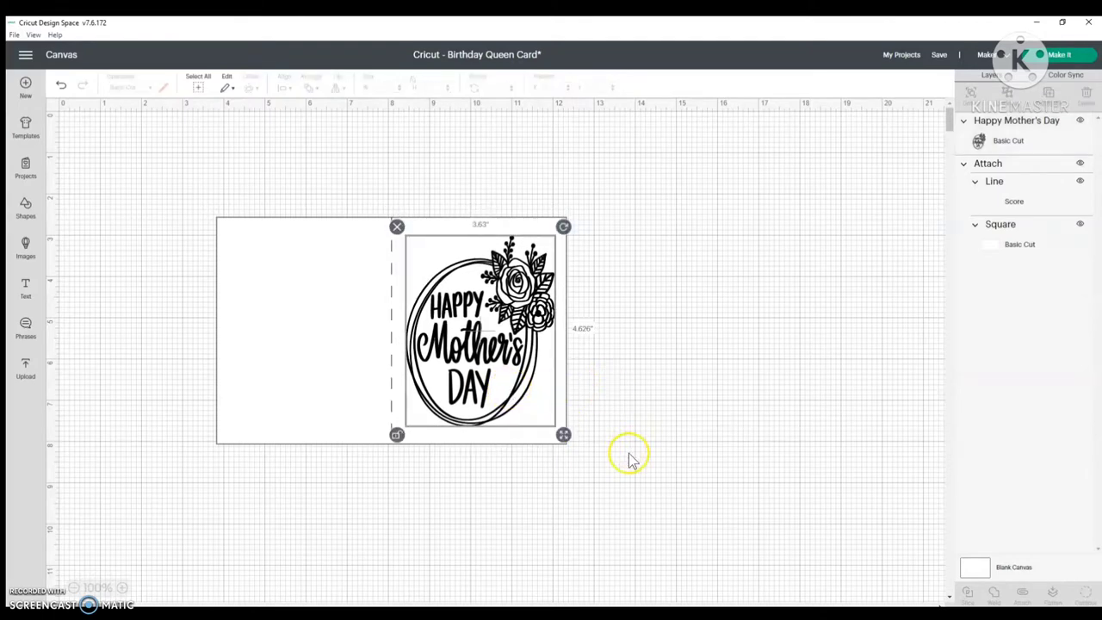
Try to center the Happy Mother's Day image and the card base horizontally, and undo the alignment.
{"action": "left_click_drag", "start_coordinate": [590, 474], "coordinate": [202, 129]}
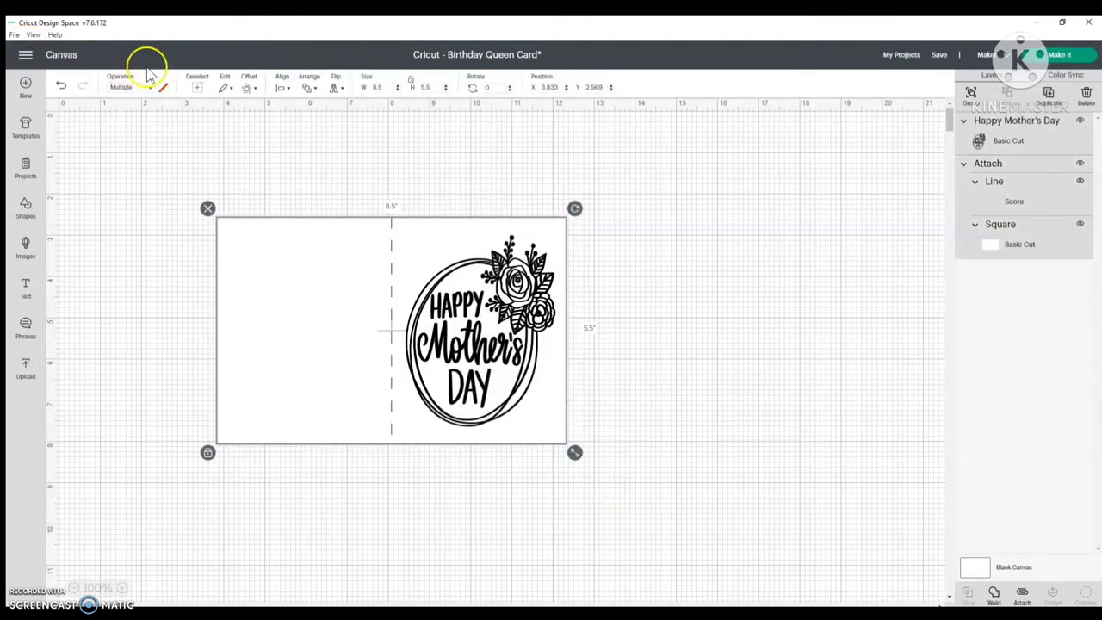
{"action": "left_click", "coordinate": [282, 89]}
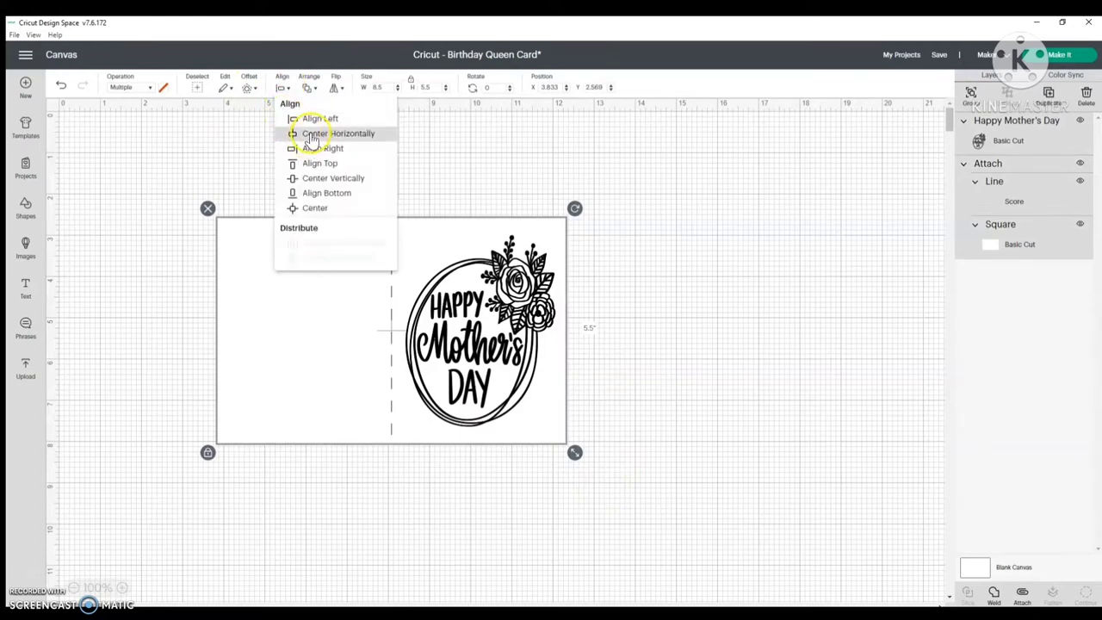
{"action": "left_click", "coordinate": [312, 135]}
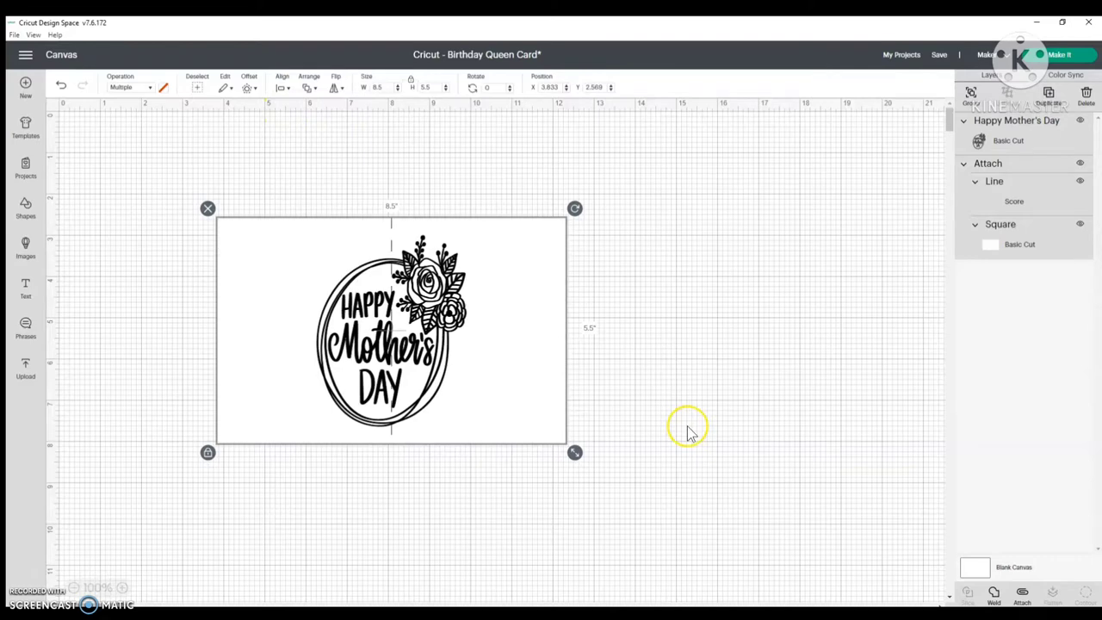
{"action": "left_click", "coordinate": [61, 89]}
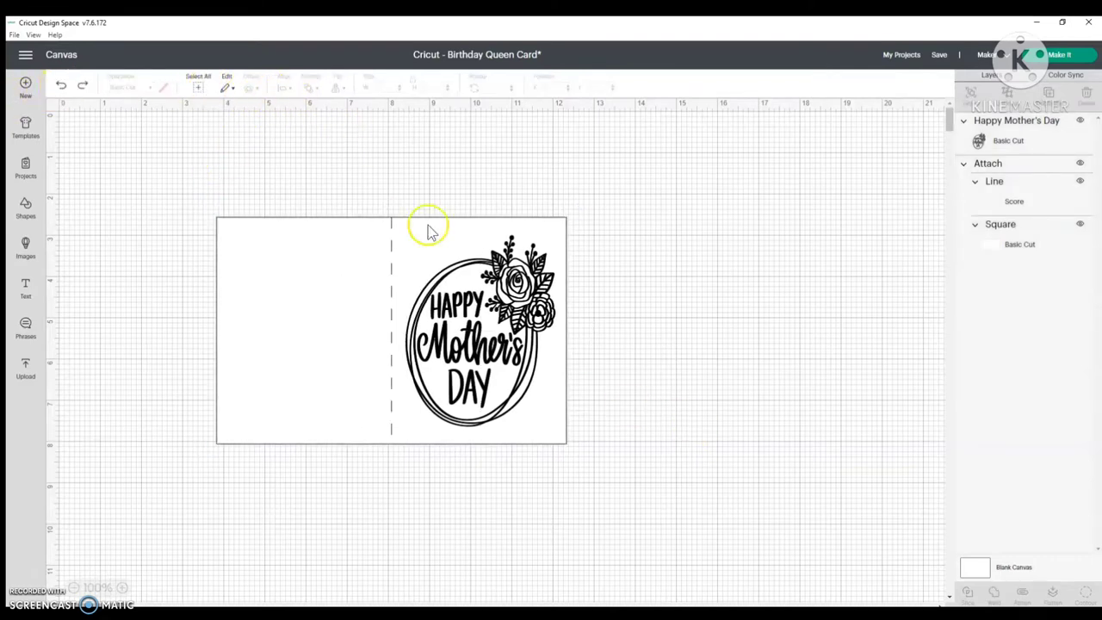
Center the Happy Mother's Day image vertically with the card base.
{"action": "left_click_drag", "start_coordinate": [615, 496], "coordinate": [60, 151]}
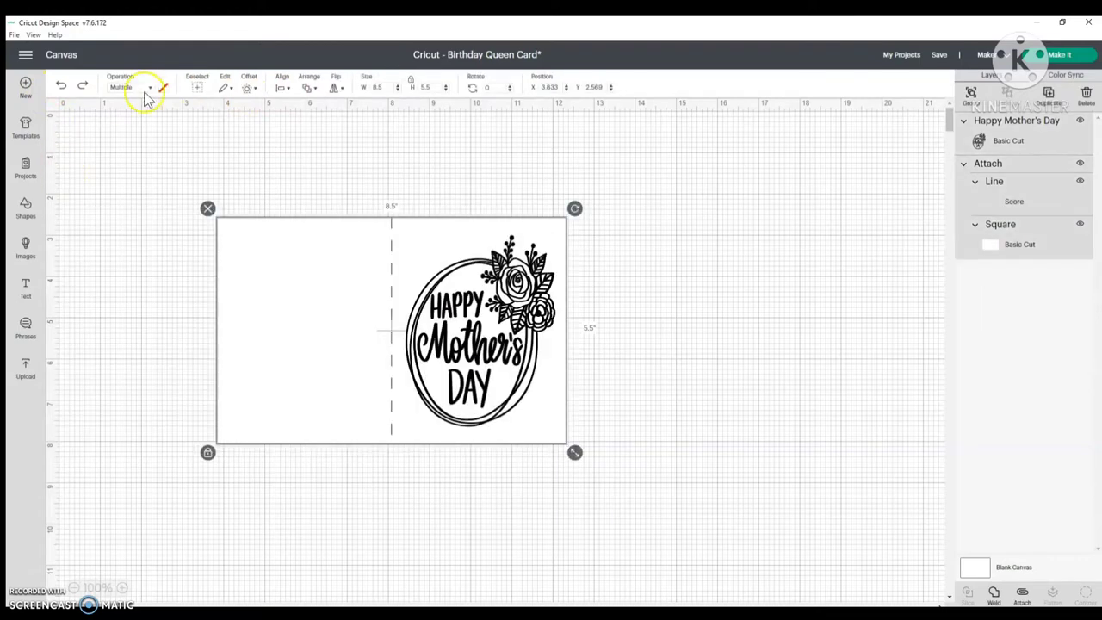
{"action": "left_click", "coordinate": [281, 88]}
{"action": "left_click", "coordinate": [307, 178]}
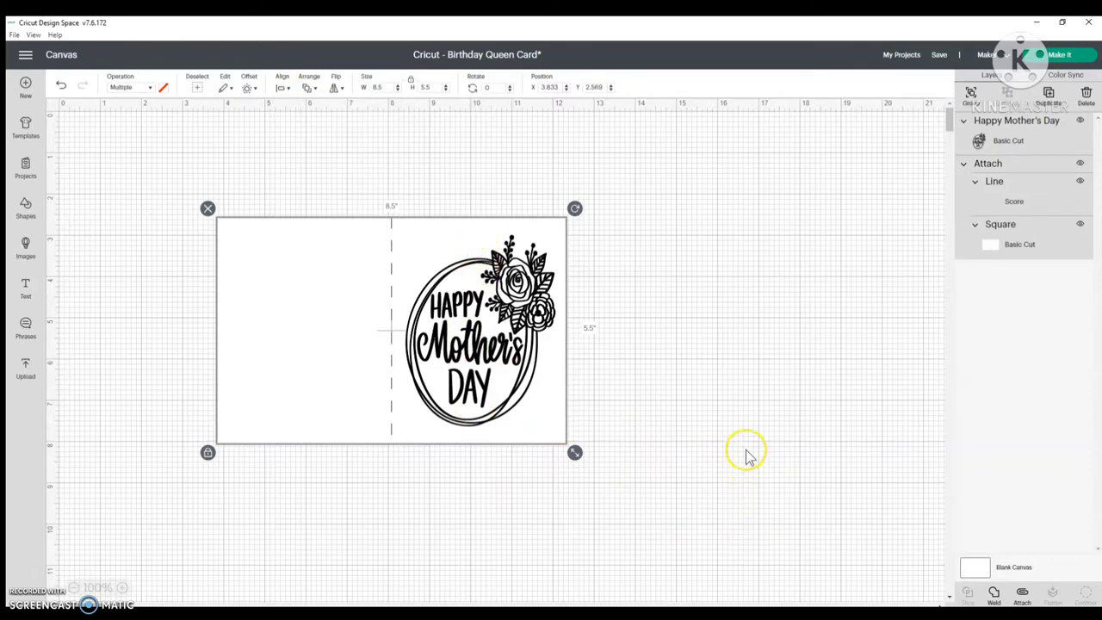
Change the Happy Mother's Day image's operation from Basic Cut to Pen.
{"action": "left_click", "coordinate": [794, 337]}
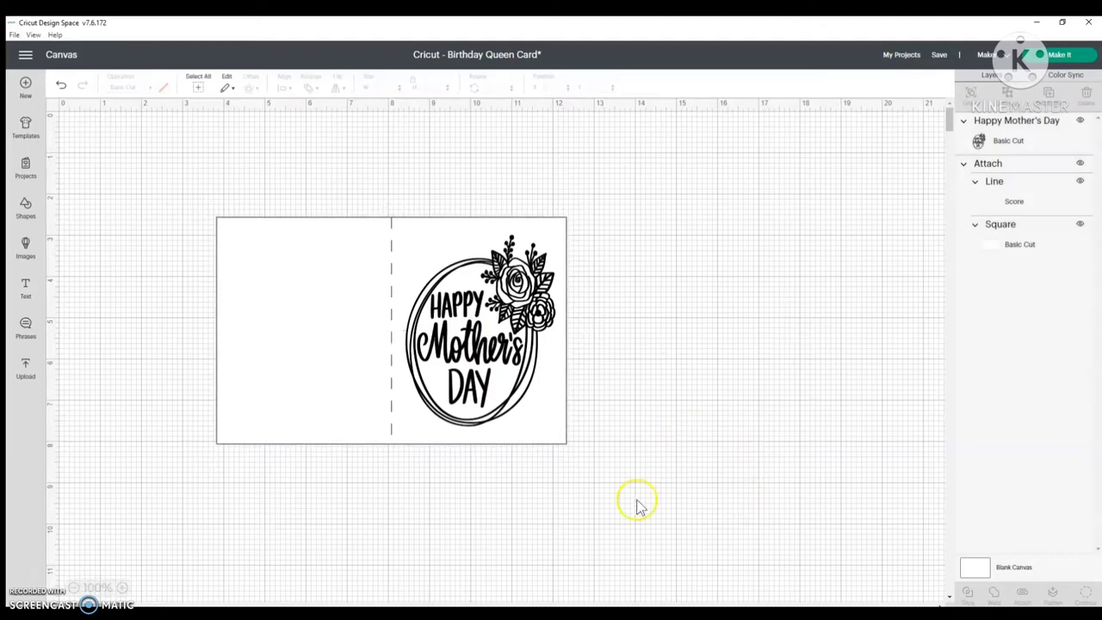
{"action": "left_click", "coordinate": [1003, 150]}
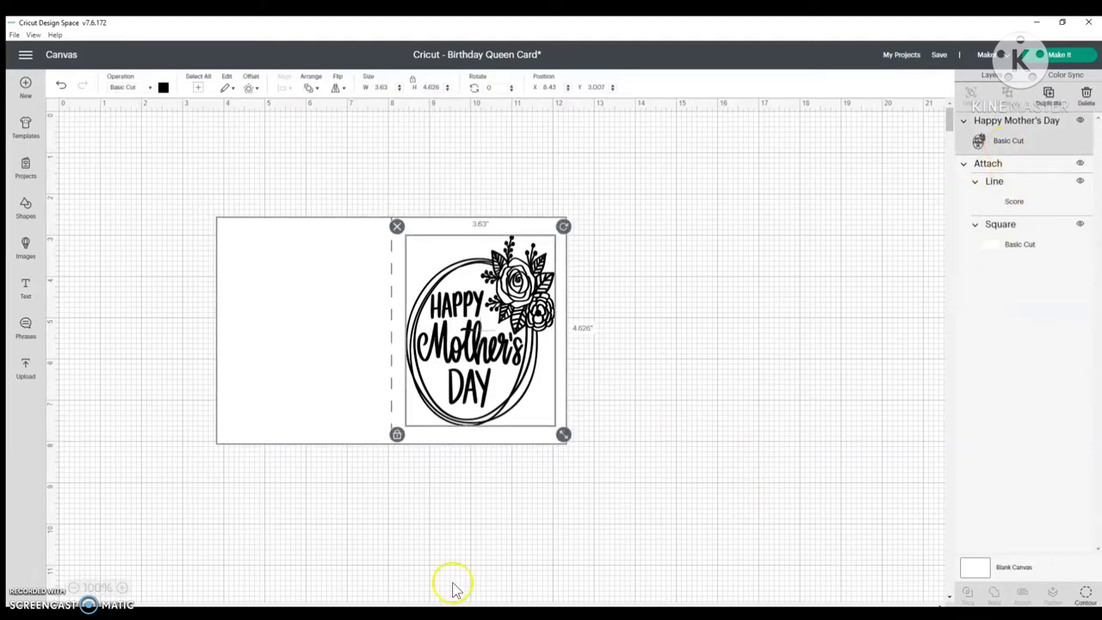
{"action": "left_click", "coordinate": [150, 87]}
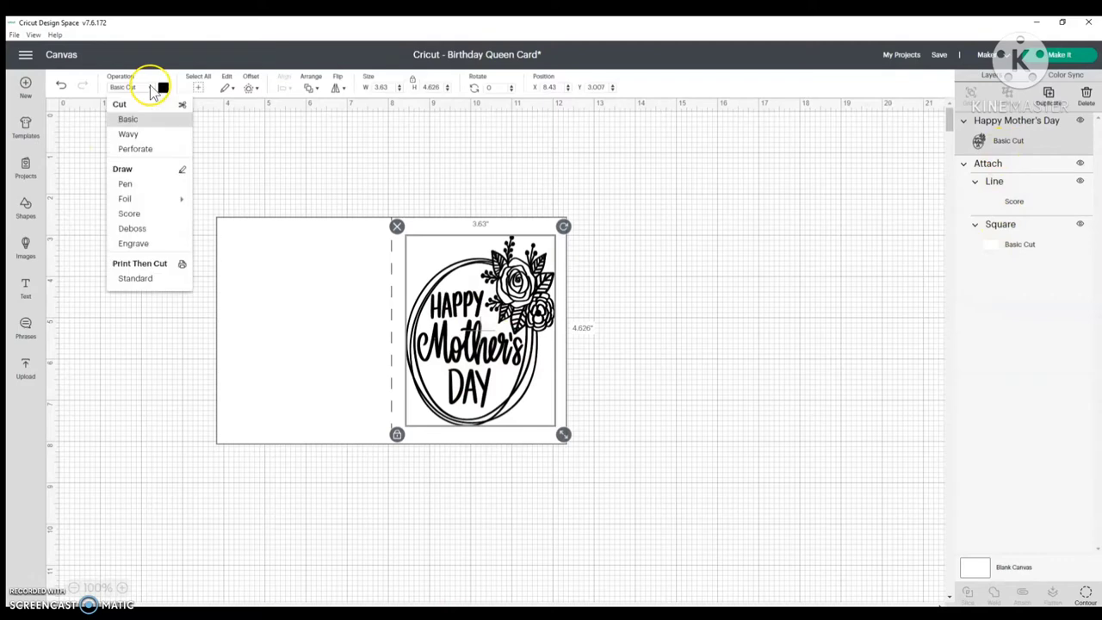
{"action": "left_click", "coordinate": [127, 186]}
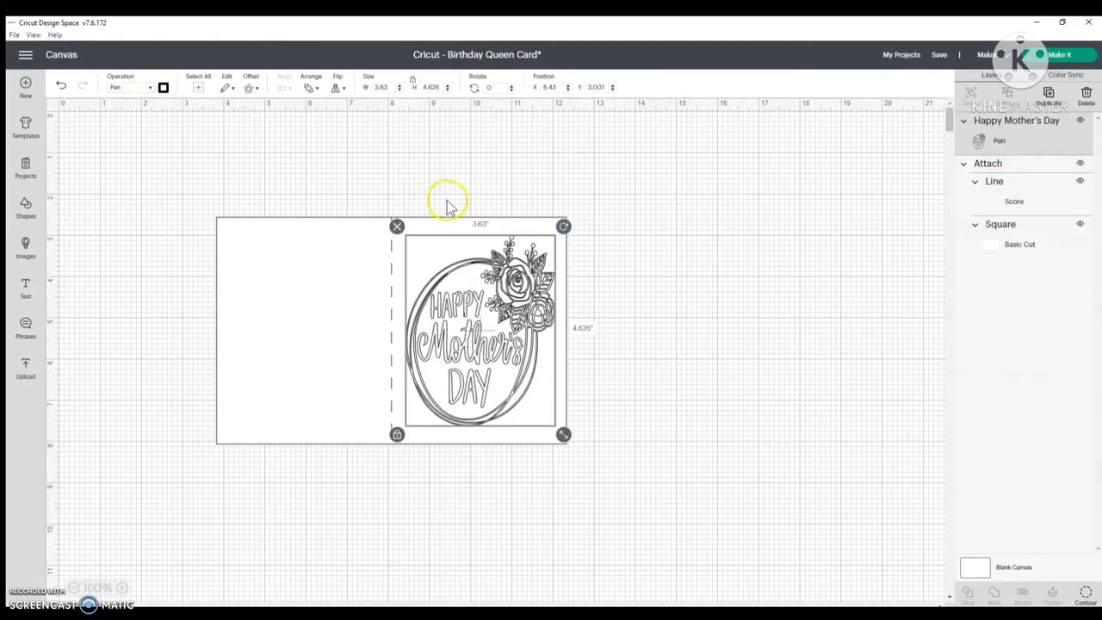
{"action": "left_click", "coordinate": [712, 362]}
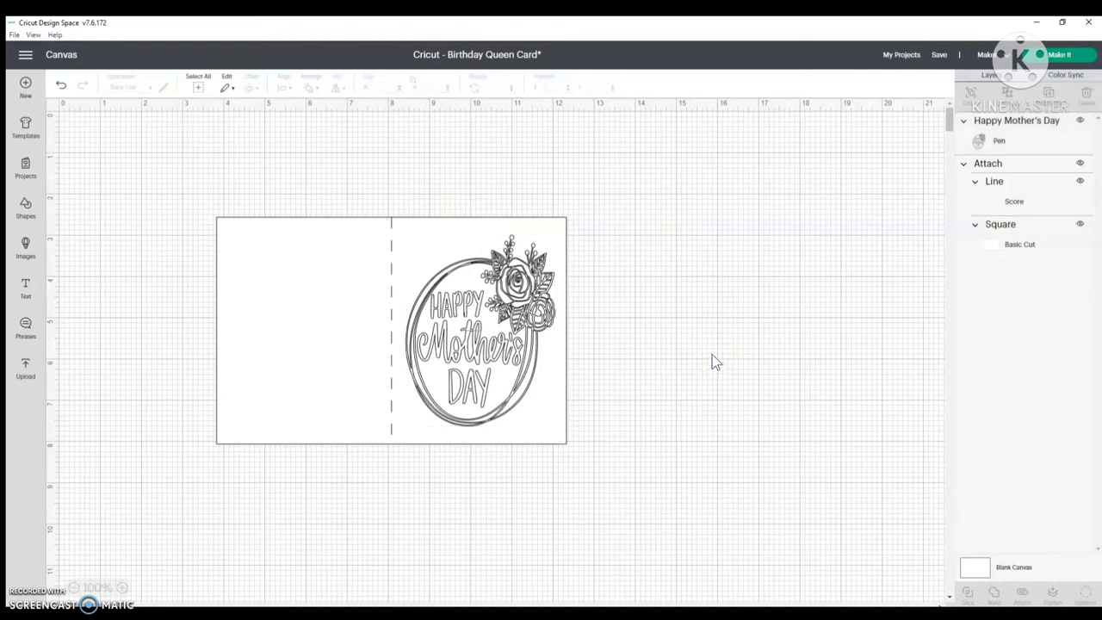
{"action": "left_click", "coordinate": [714, 349]}
Set the Happy Mother's Day image's pen color to Red from the Fine Point (0.4mm) pens.
{"action": "left_click", "coordinate": [384, 251]}
{"action": "left_click", "coordinate": [495, 288]}
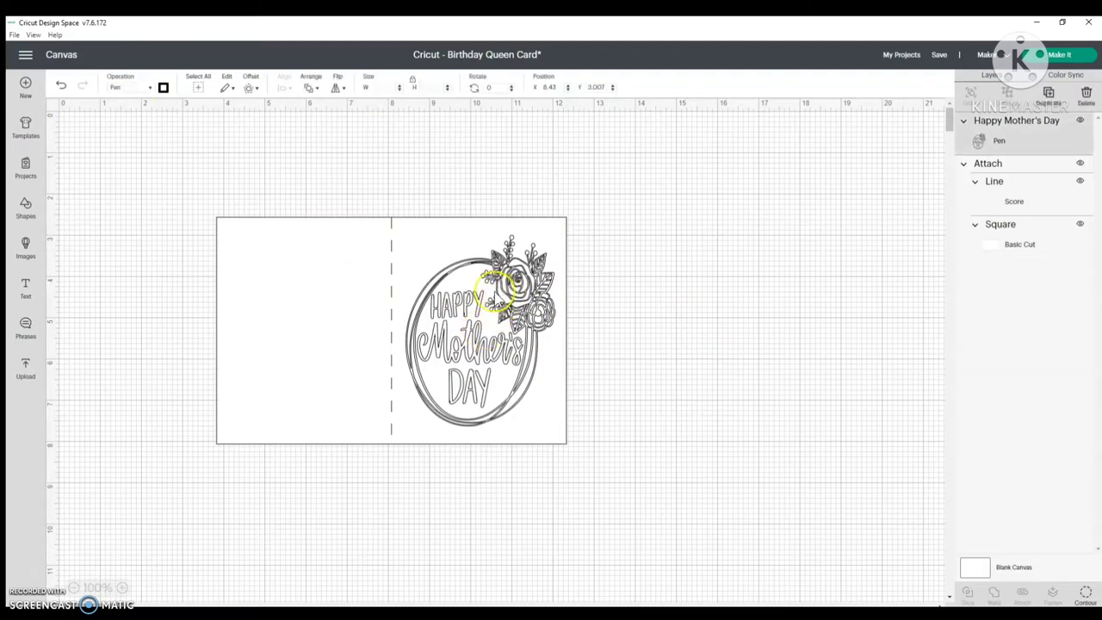
{"action": "left_click", "coordinate": [148, 87]}
{"action": "mouse_move", "coordinate": [148, 202]}
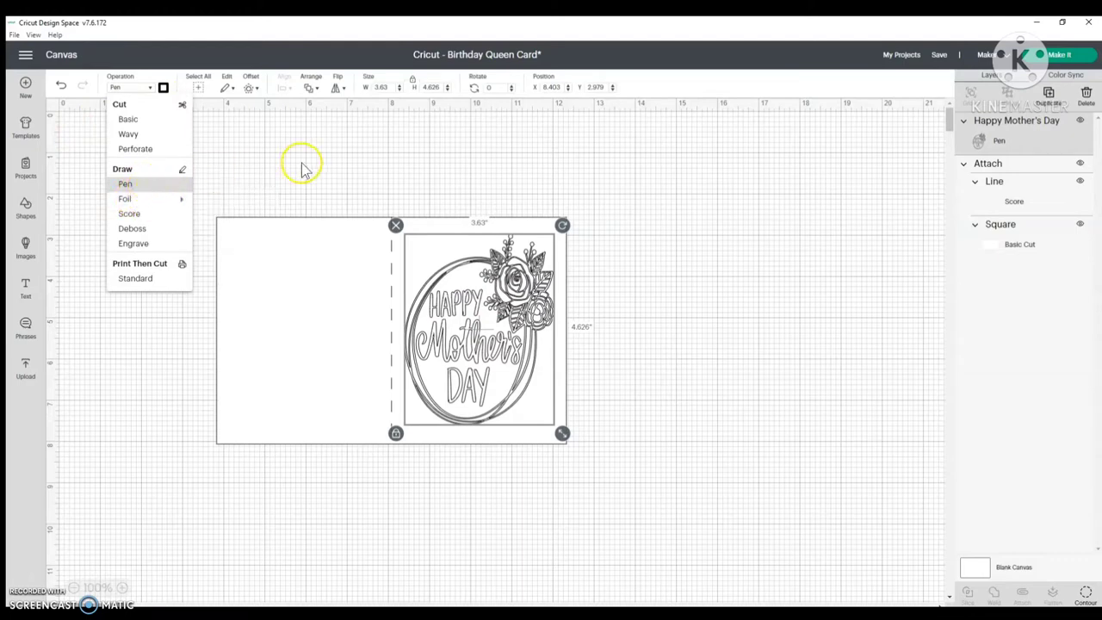
{"action": "left_click", "coordinate": [126, 186]}
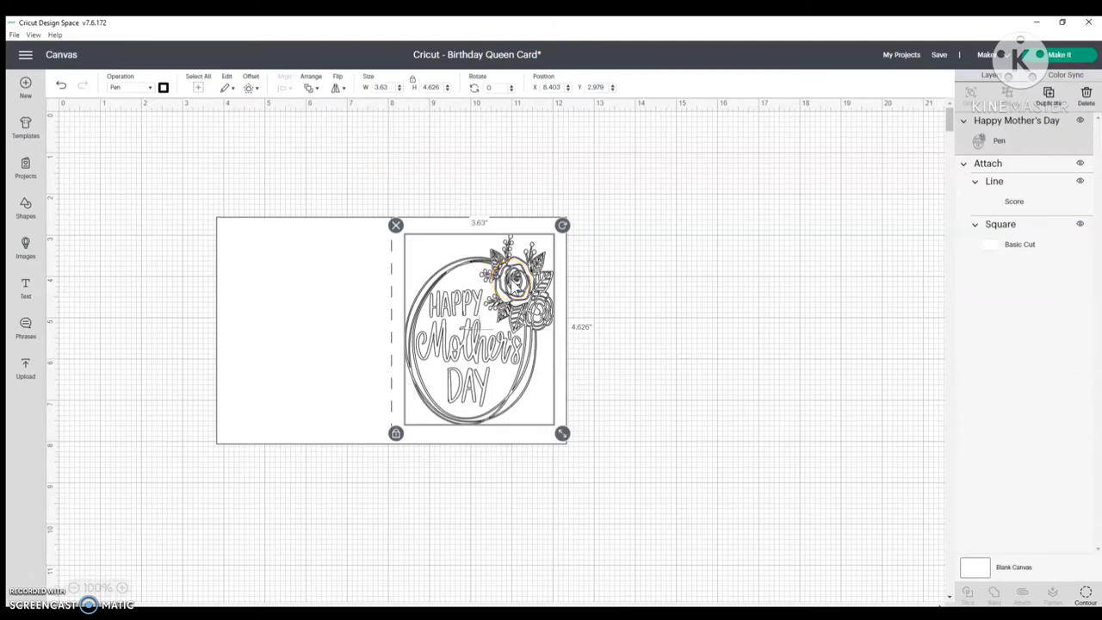
{"action": "left_click", "coordinate": [163, 87]}
{"action": "scroll", "coordinate": [224, 248], "scroll_direction": "down", "scroll_amount": 2}
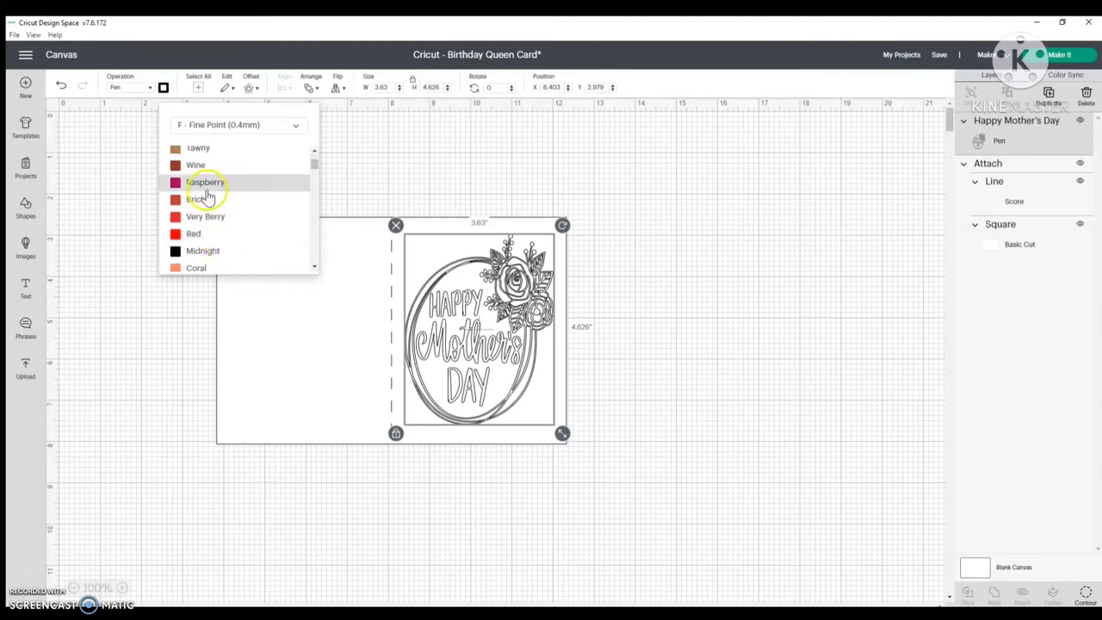
{"action": "left_click", "coordinate": [214, 234]}
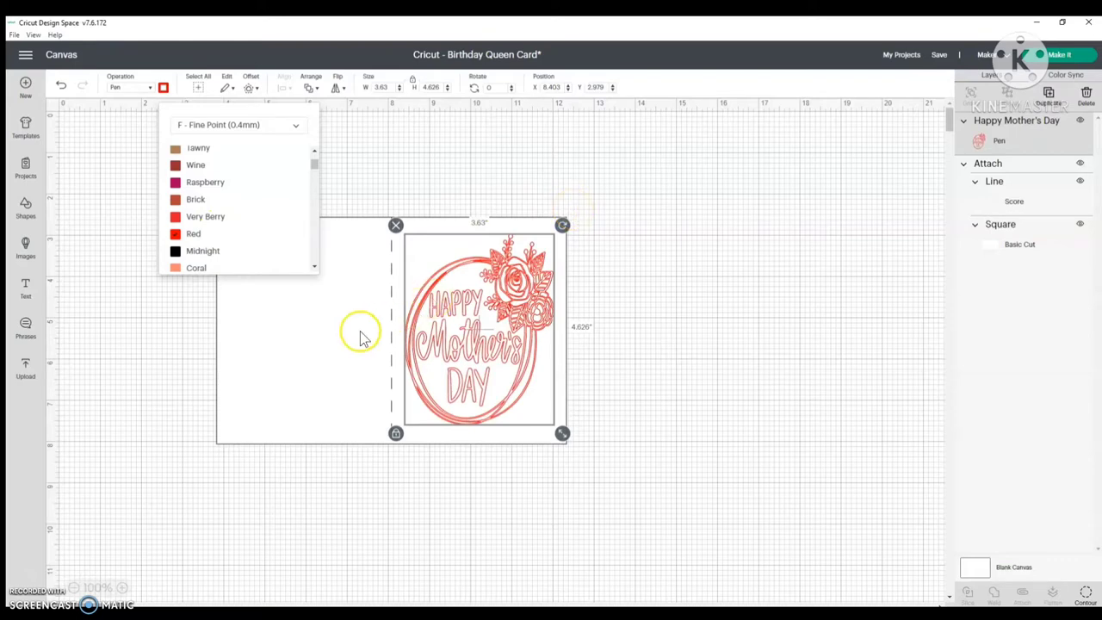
Set the card base square's material color to black.
{"action": "left_click", "coordinate": [990, 244]}
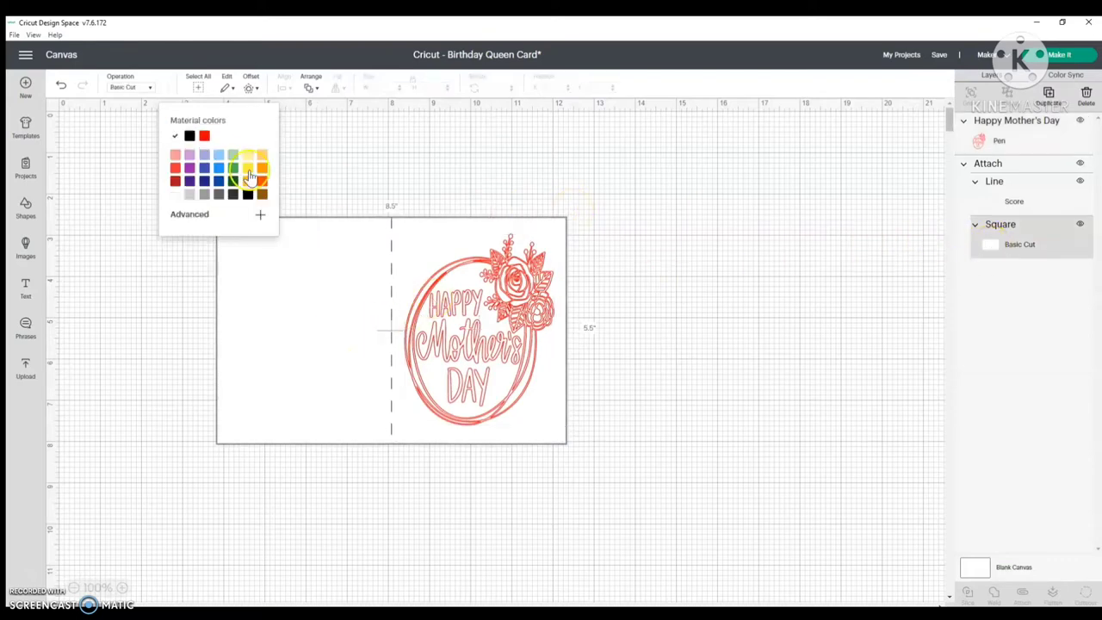
{"action": "left_click", "coordinate": [159, 90]}
{"action": "left_click", "coordinate": [158, 89]}
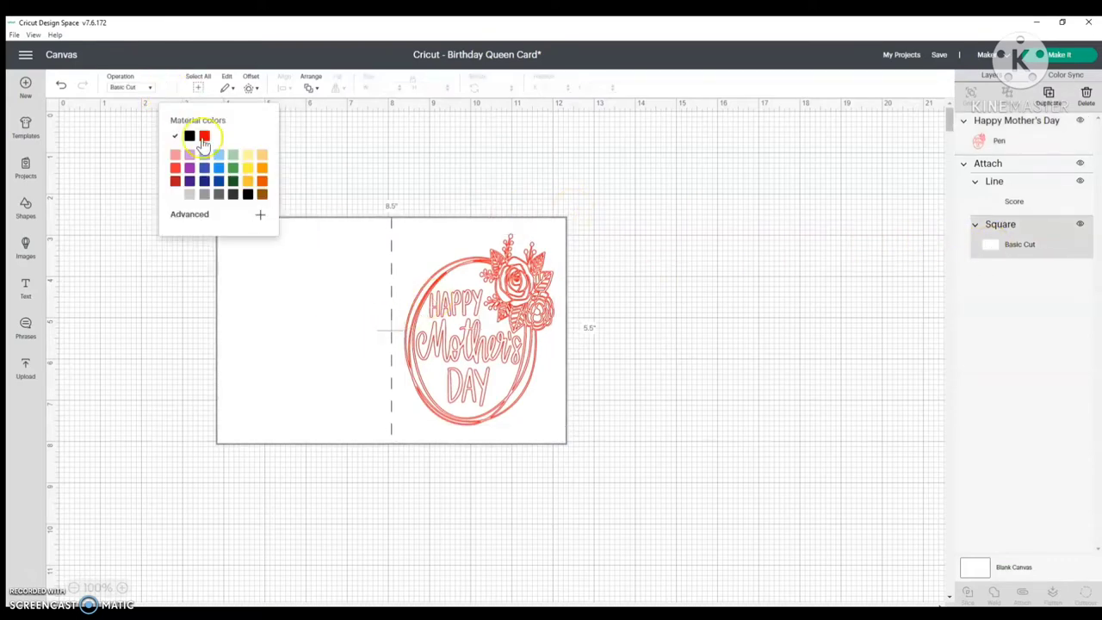
{"action": "left_click", "coordinate": [246, 196]}
{"action": "left_click", "coordinate": [639, 254]}
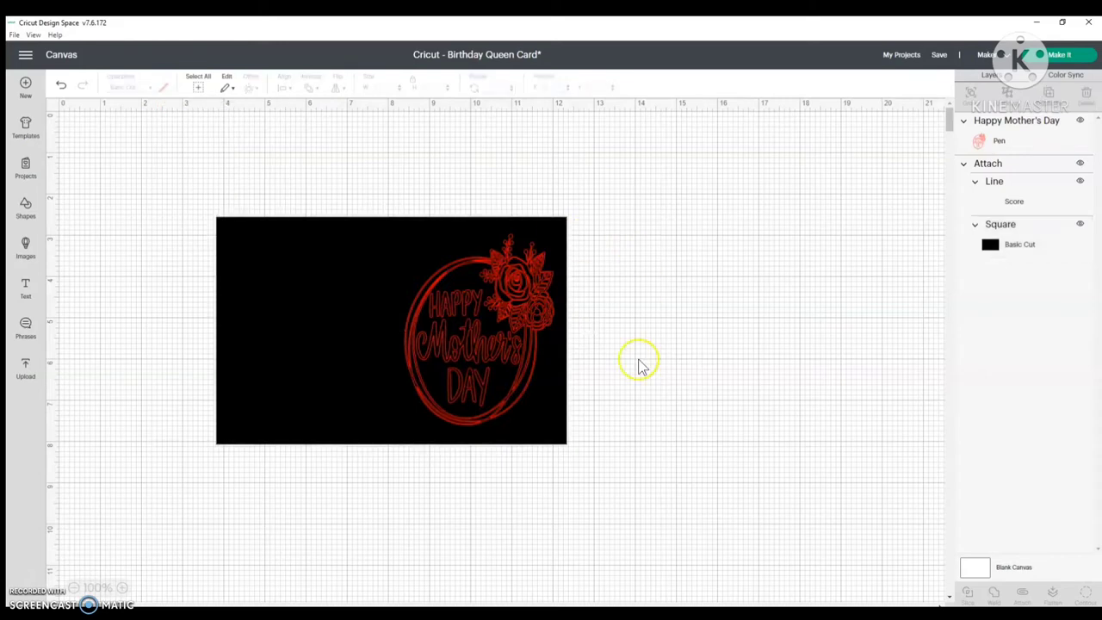
Try attaching the Happy Mother's Day image to the scored card base, and undo the attachment.
{"action": "left_click_drag", "start_coordinate": [640, 492], "coordinate": [205, 203]}
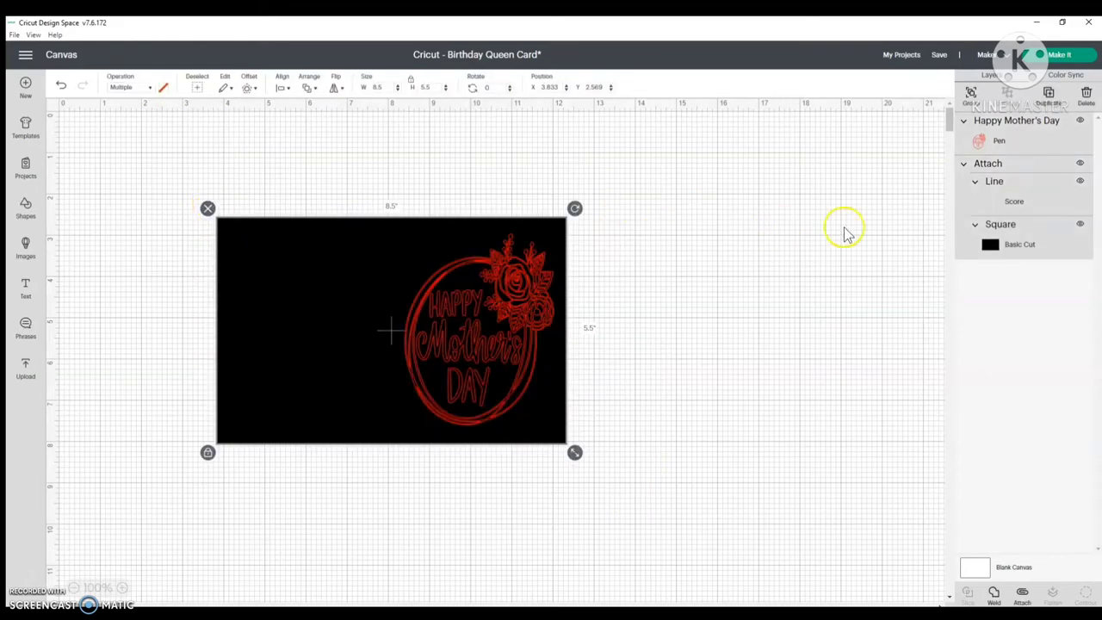
{"action": "left_click", "coordinate": [1023, 596]}
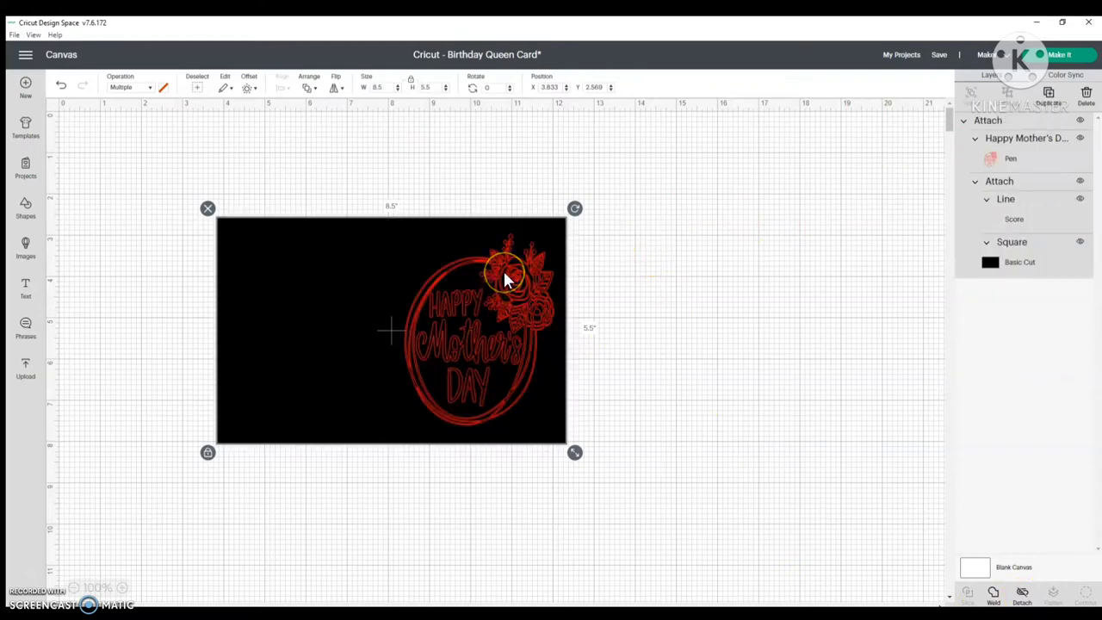
{"action": "left_click", "coordinate": [62, 89]}
Nudge the Happy Mother's Day image to about X 8.43, Y 2.91 in, and preview the Score and Basic Cut mat.
{"action": "left_click", "coordinate": [516, 393]}
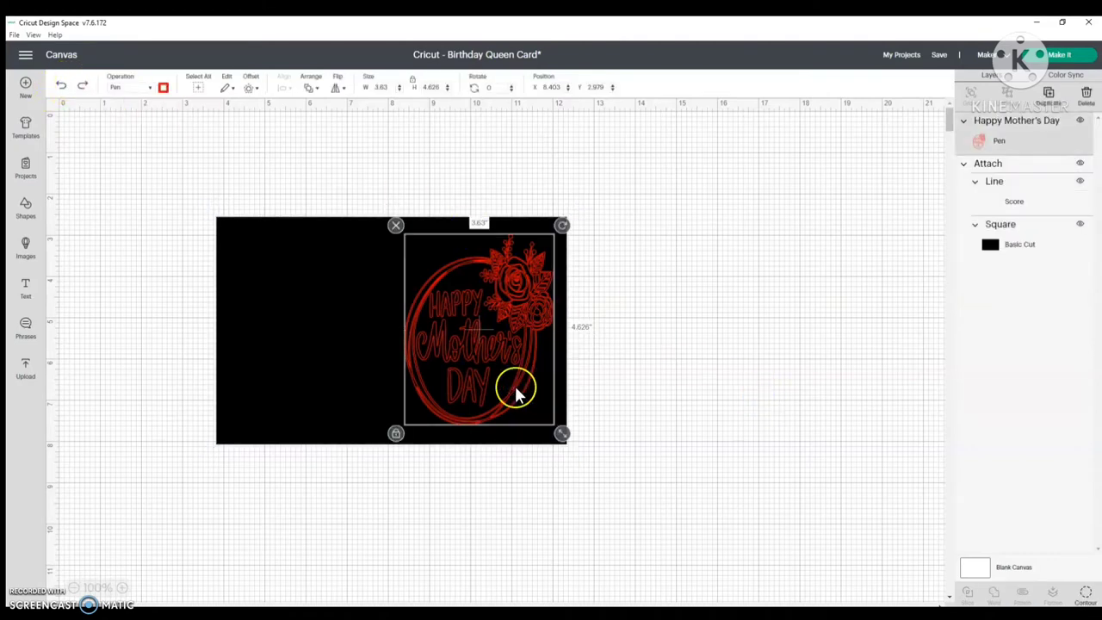
{"action": "mouse_move", "coordinate": [517, 394]}
{"action": "left_mouse_down"}
{"action": "mouse_move", "coordinate": [536, 377]}
{"action": "mouse_move", "coordinate": [492, 345]}
{"action": "mouse_move", "coordinate": [505, 385]}
{"action": "left_mouse_up"}
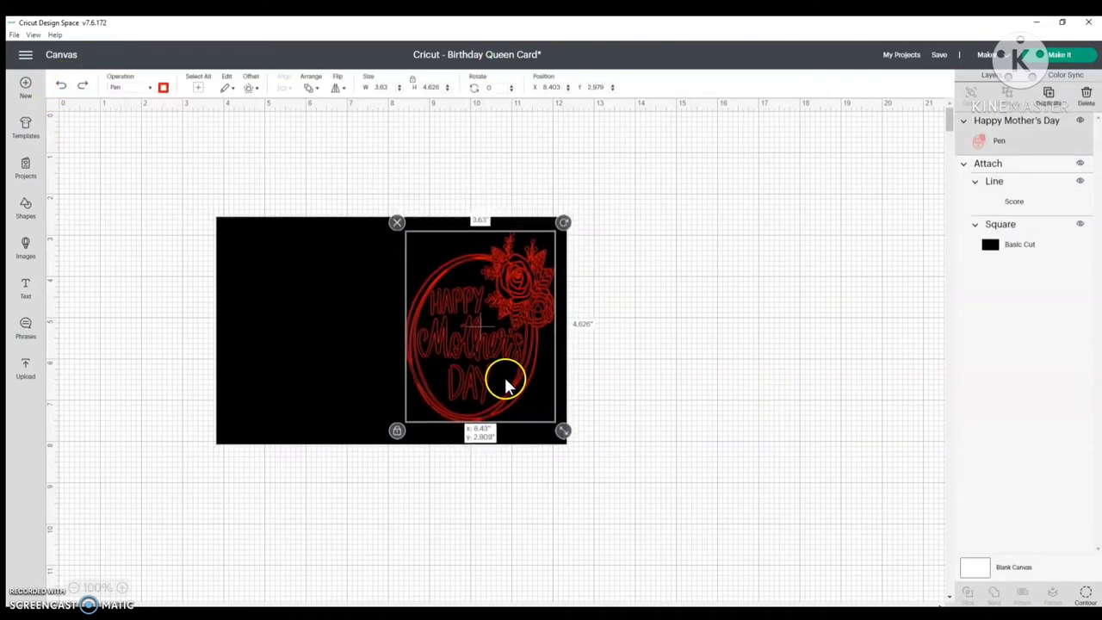
{"action": "left_click", "coordinate": [714, 420]}
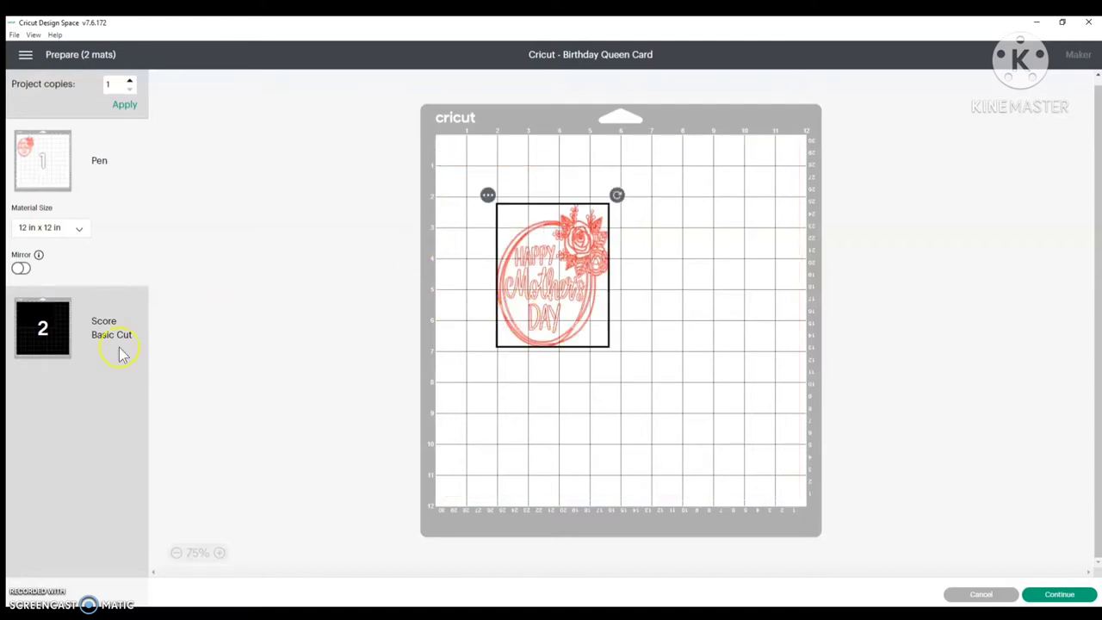
{"action": "left_click", "coordinate": [62, 343]}
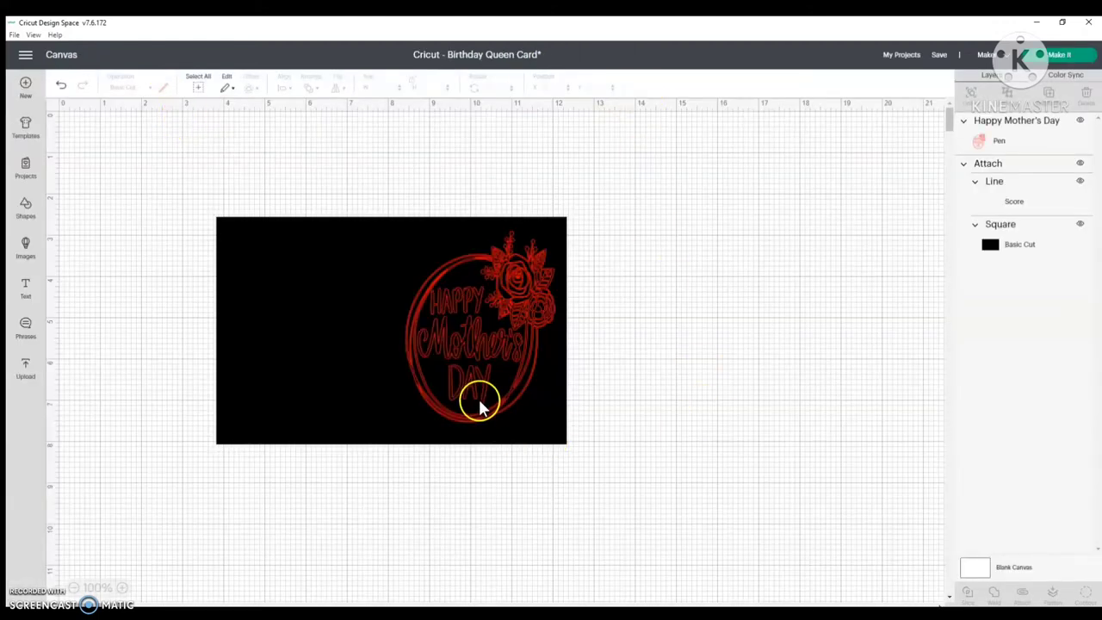
Shift the Happy Mother's Day image right to about X 8.53 in and center it vertically with the card base.
{"action": "left_click_drag", "start_coordinate": [480, 404], "coordinate": [497, 404]}
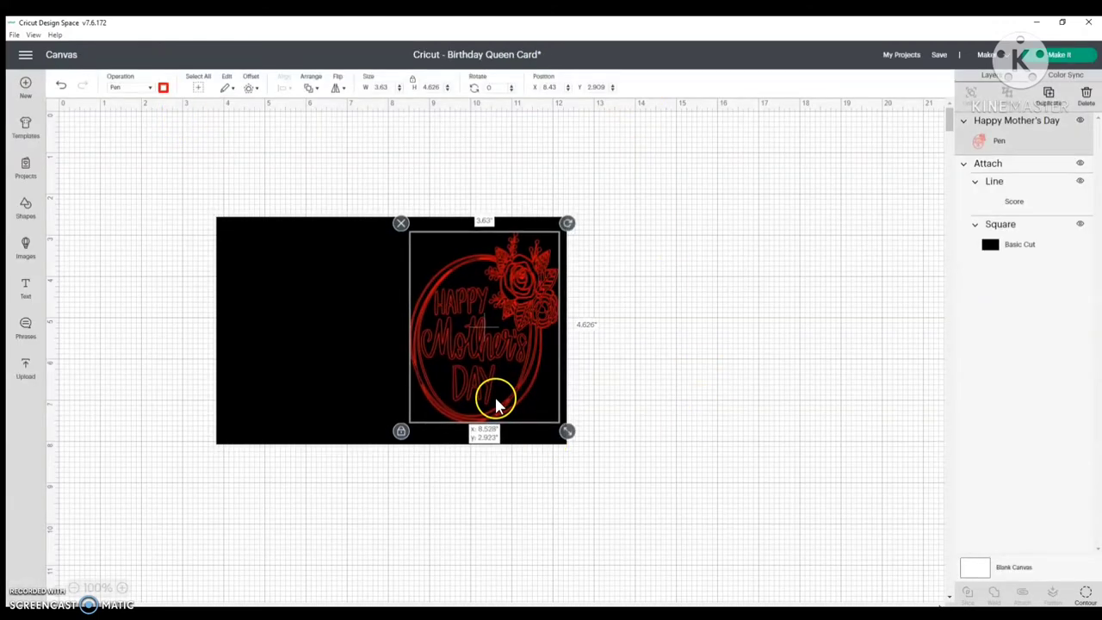
{"action": "left_click_drag", "start_coordinate": [585, 501], "coordinate": [204, 66]}
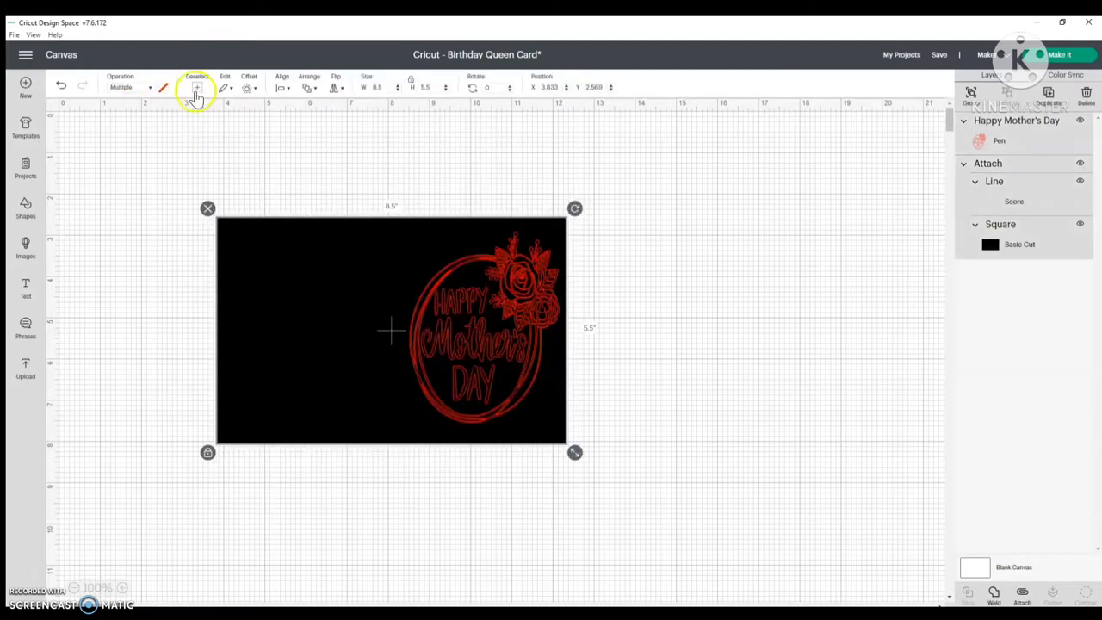
{"action": "left_click", "coordinate": [283, 86]}
{"action": "left_click", "coordinate": [317, 176]}
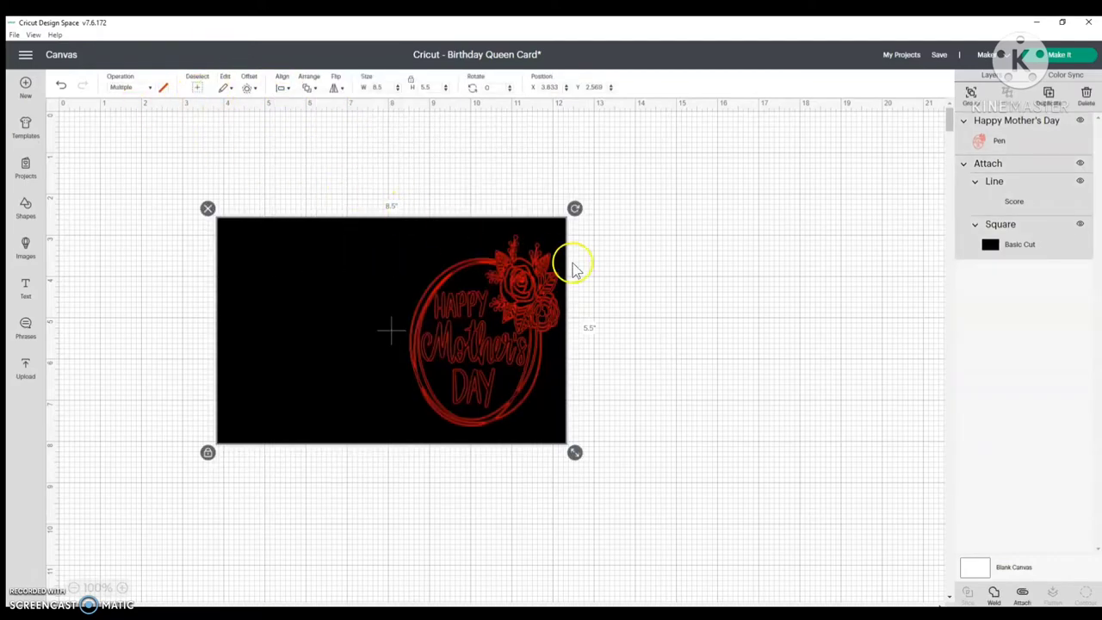
Attach the Happy Mother's Day image to the scored card base.
{"action": "left_click", "coordinate": [669, 490]}
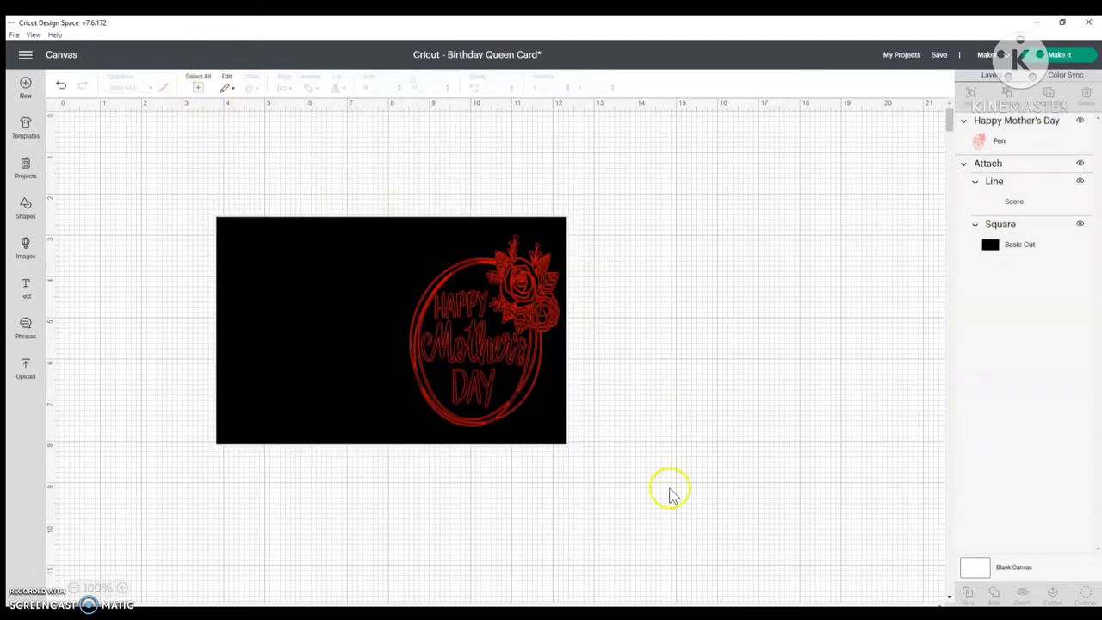
{"action": "left_click_drag", "start_coordinate": [595, 493], "coordinate": [184, 176]}
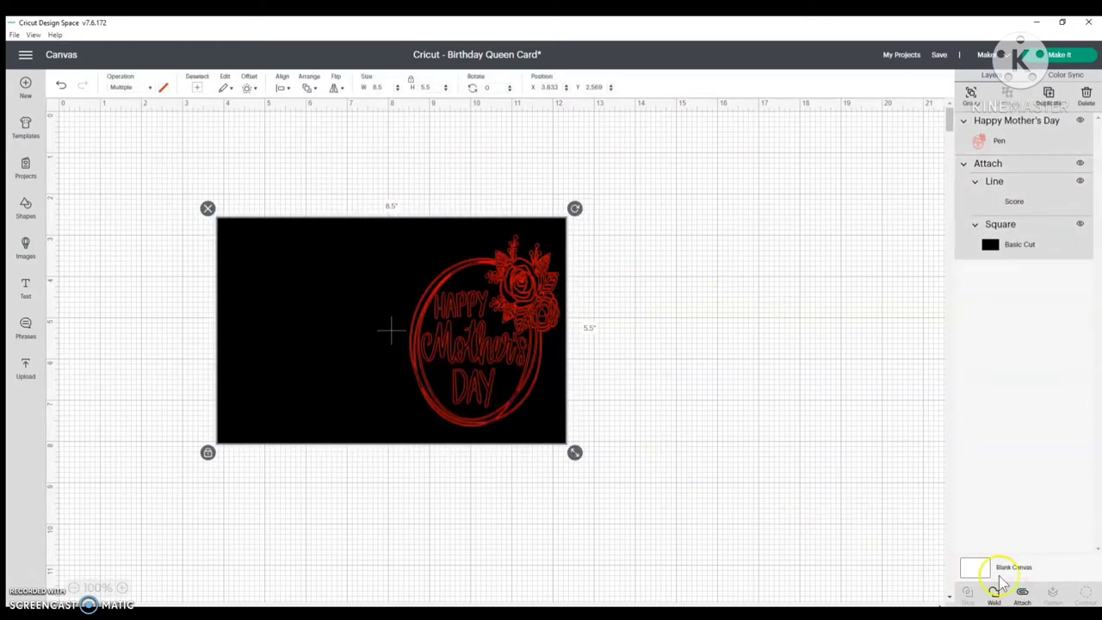
{"action": "left_click", "coordinate": [1022, 594]}
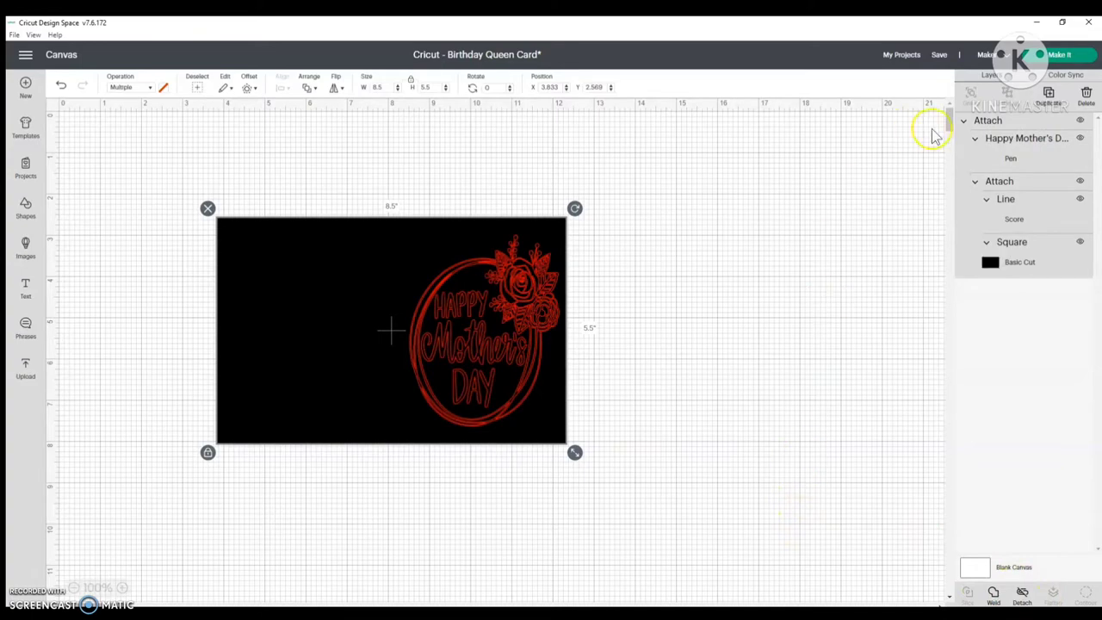
Prepare the card for making, set the material size to 8.5 in x 11 in (Letter), and continue to the machine connection.
{"action": "left_click", "coordinate": [1065, 64]}
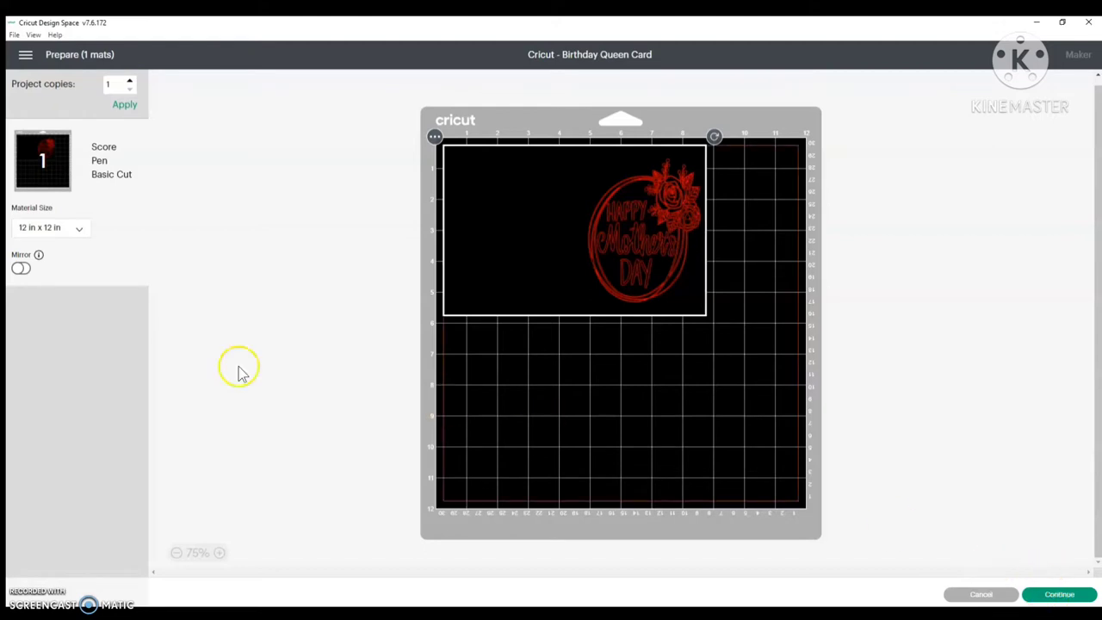
{"action": "left_click", "coordinate": [65, 232]}
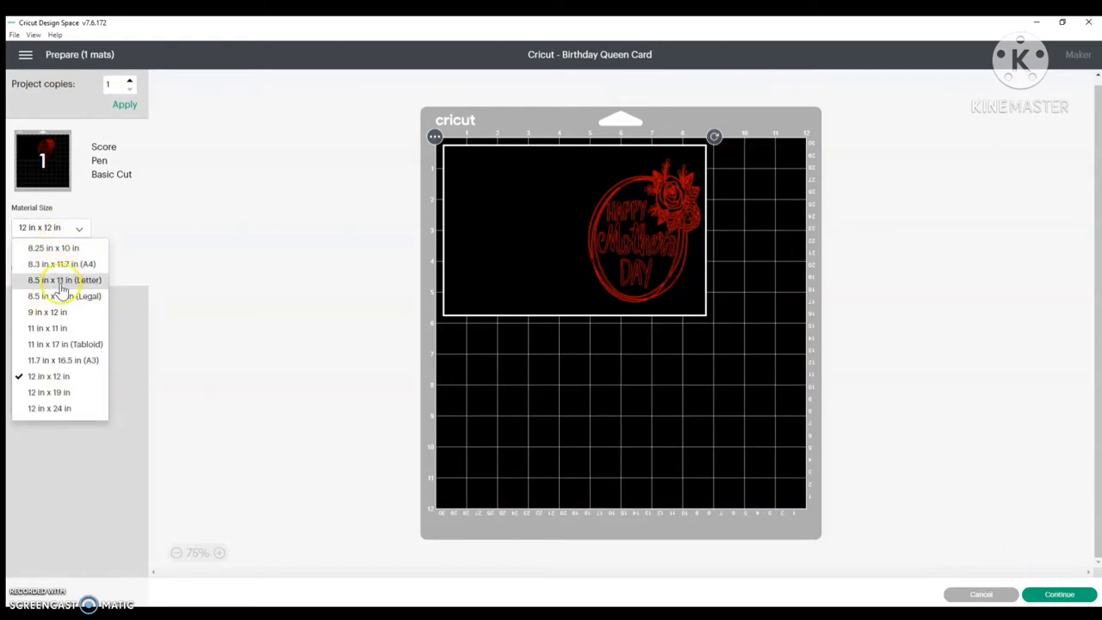
{"action": "left_click", "coordinate": [62, 282]}
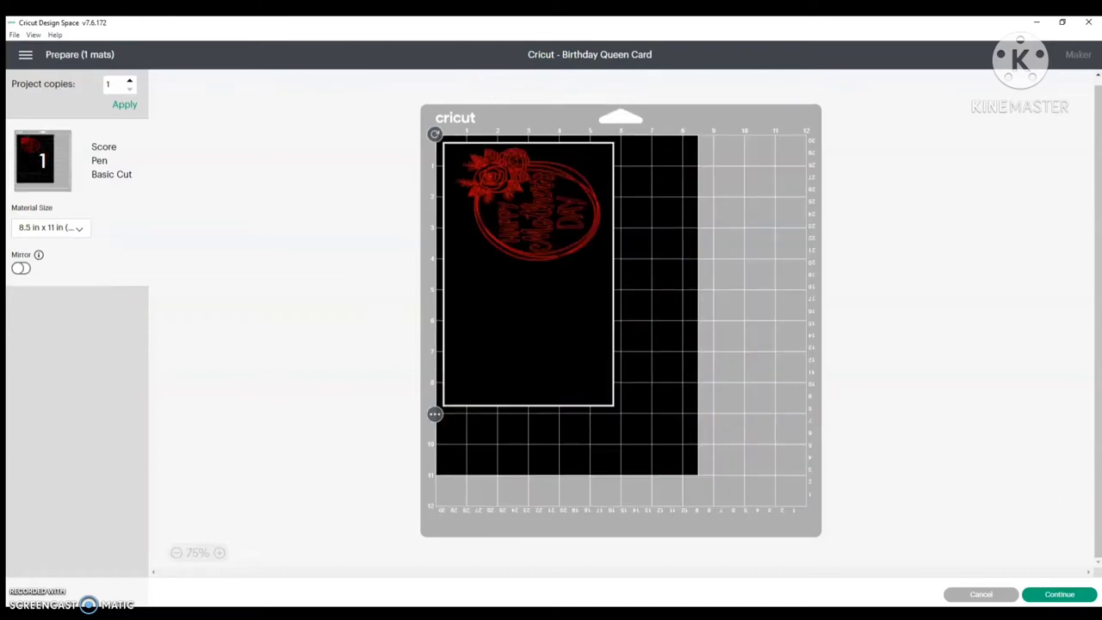
{"action": "left_click", "coordinate": [1083, 595]}
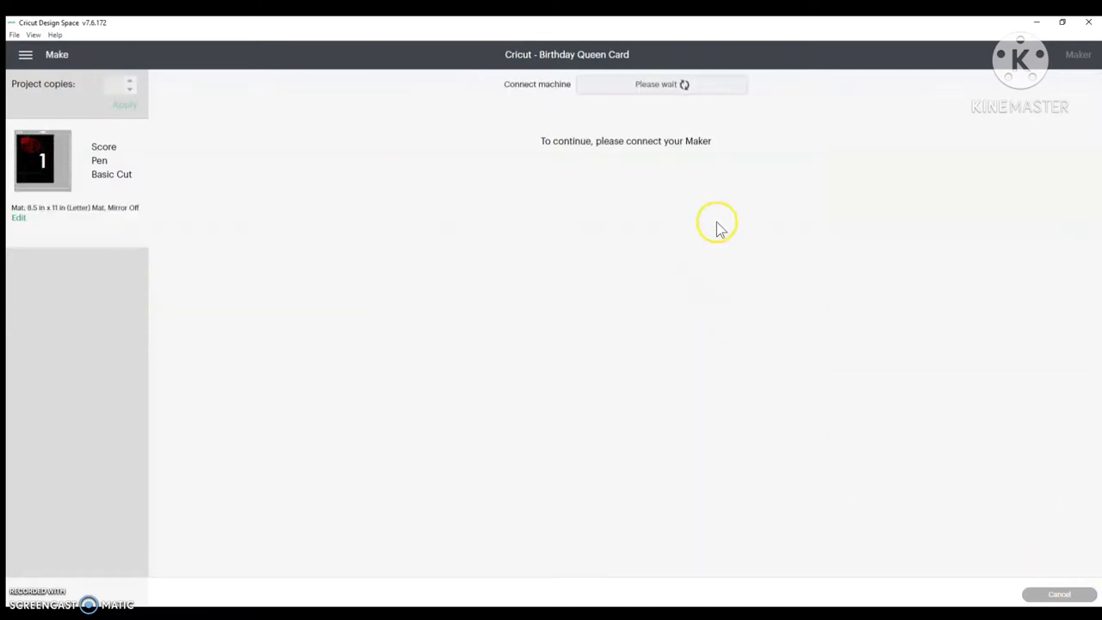